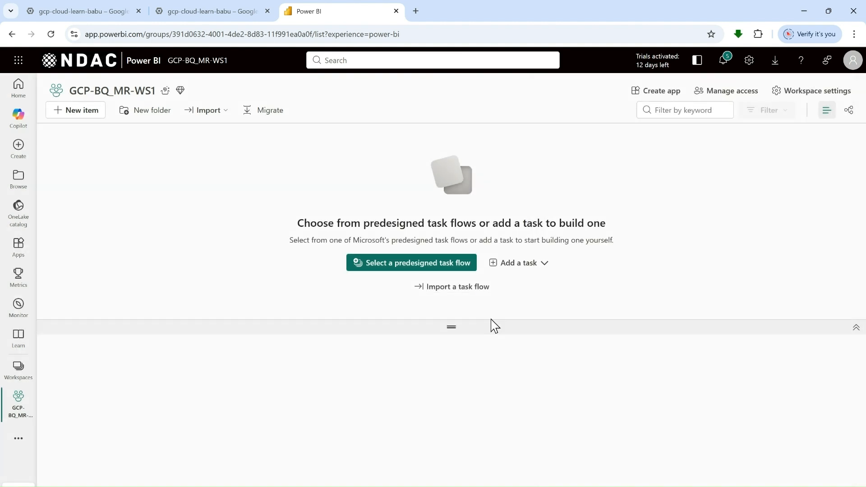
Collapse the task flow area of the GCP-BQ_MR-WS1 workspace to give the item list the full height.
left_click_drag(451, 327, 451, 136)
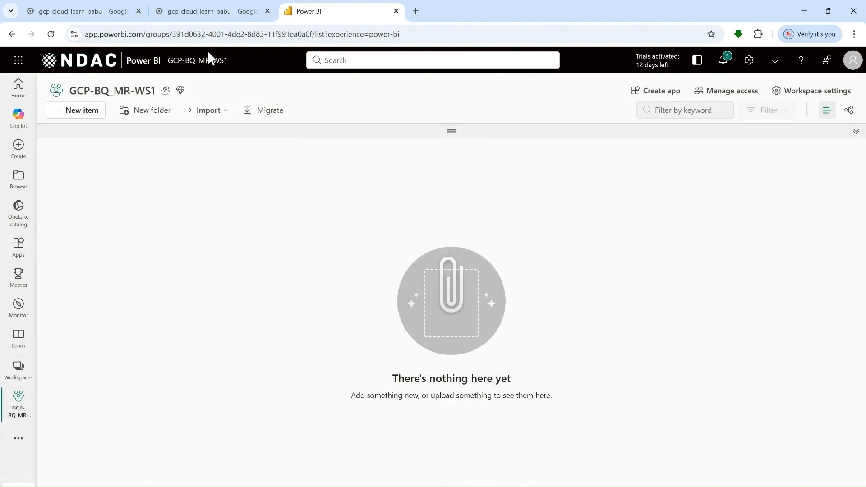
Switch to the Google Cloud console, search for "big query", open BigQuery and expand the ms_fabric_mirroring_db dataset.
left_click(67, 13)
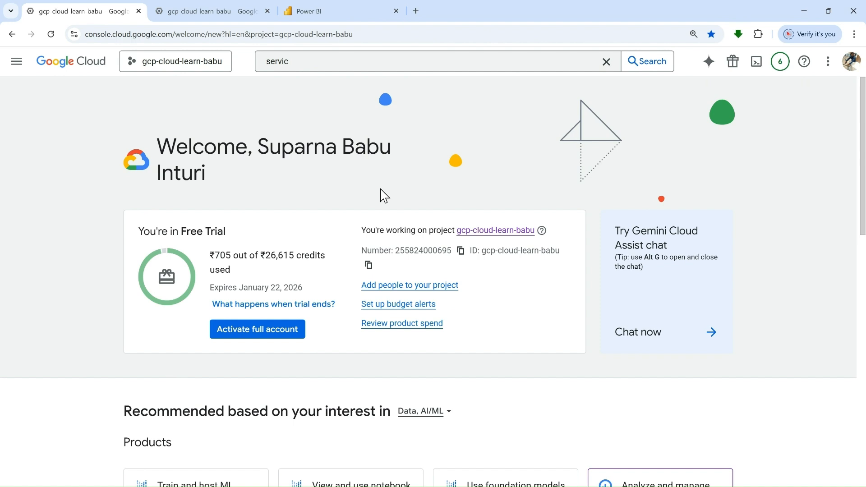
left_click(212, 11)
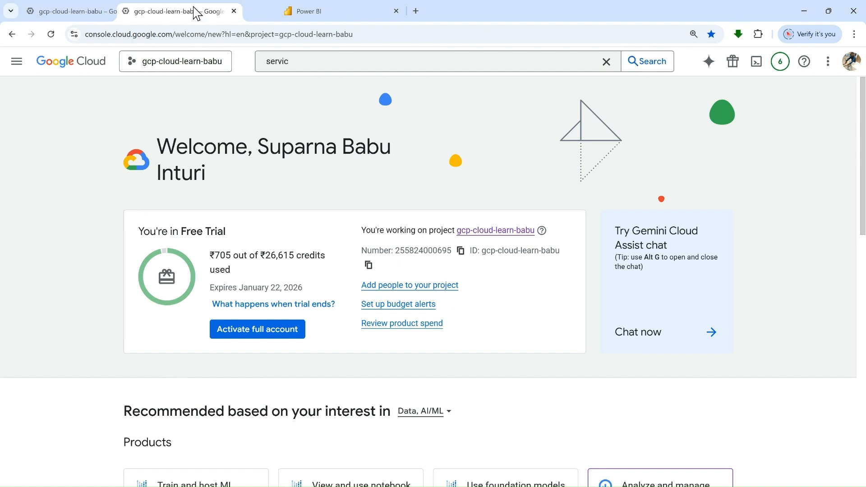
left_click(303, 63)
type("es")
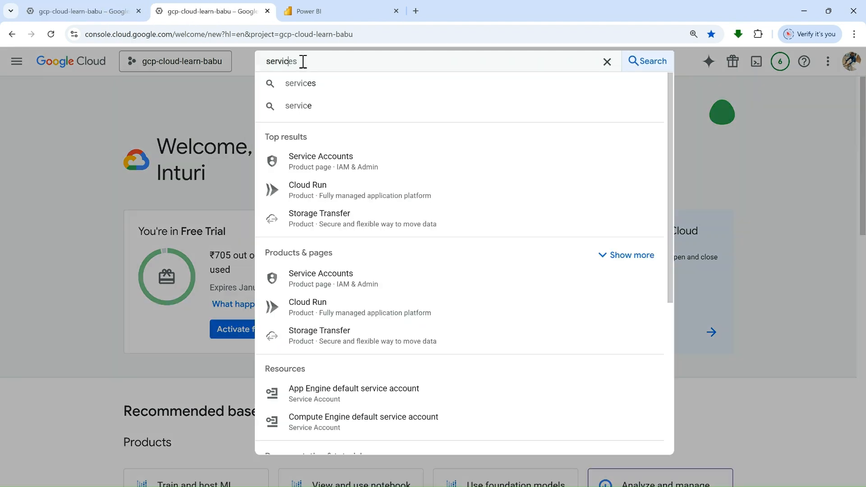
key("ctrl+a")
key("BackSpace")
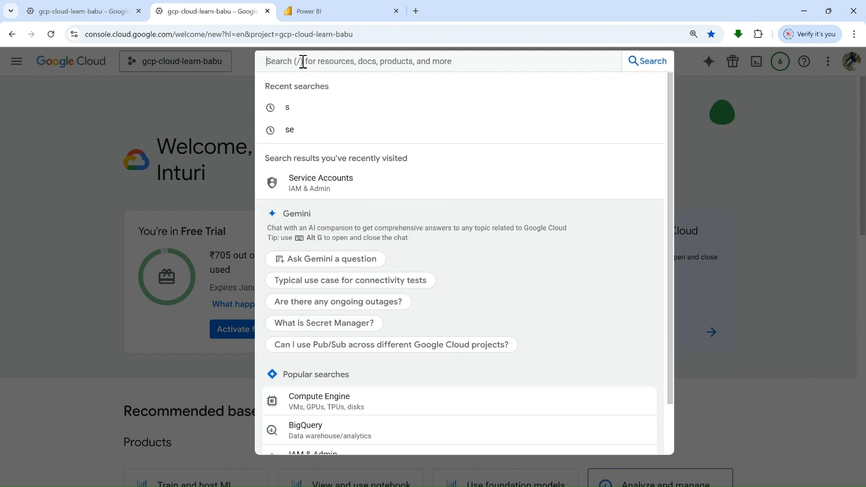
type("big query")
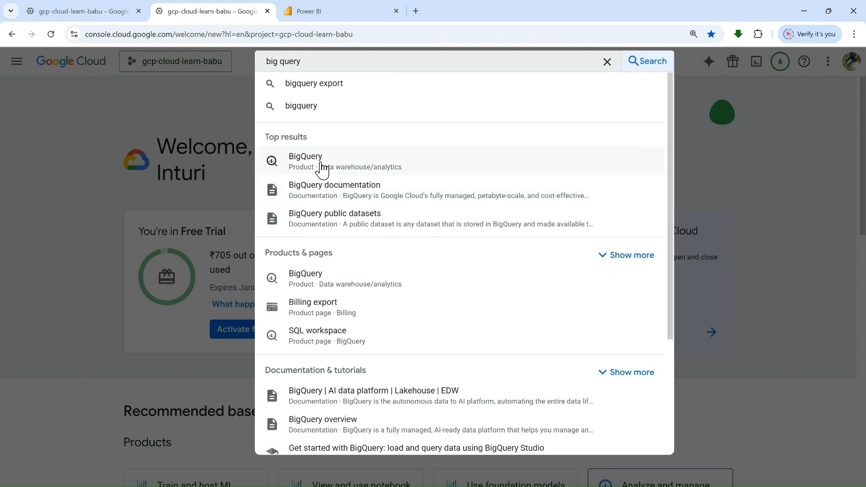
left_click(321, 168)
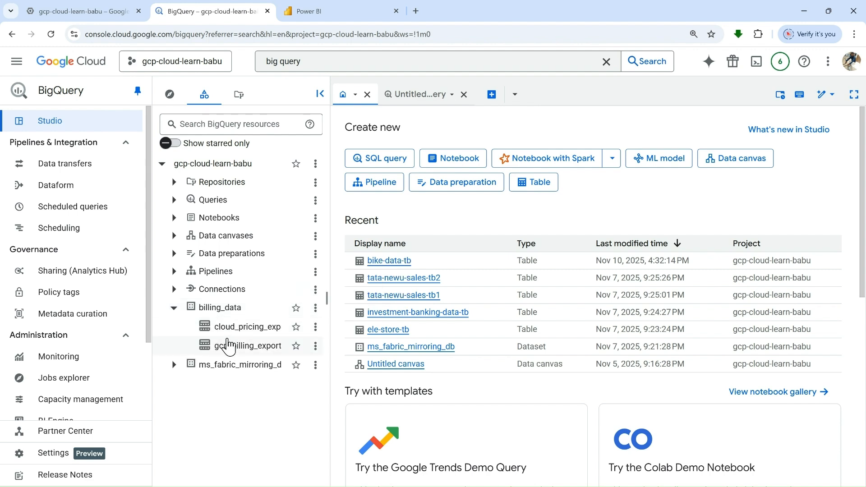
left_click(176, 366)
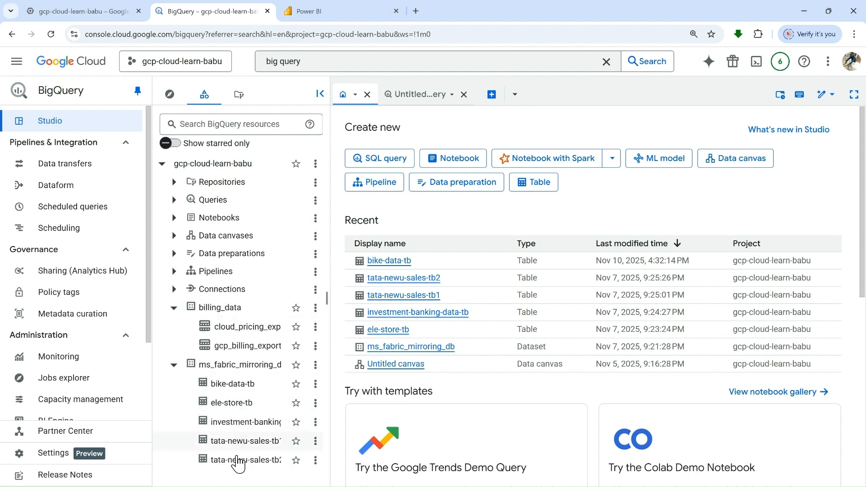
Switch back to Power BI and add a new Mirrored Google Big Query (preview) item to the workspace, filtering item types by "big".
left_click(317, 13)
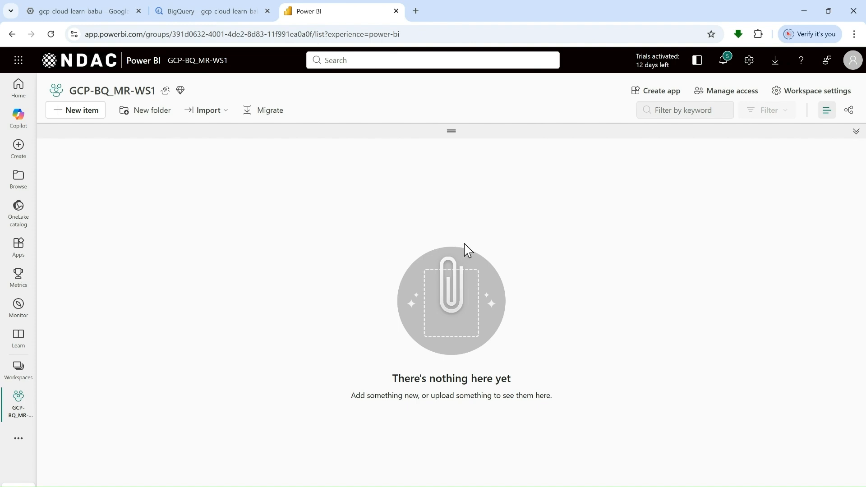
left_click(83, 112)
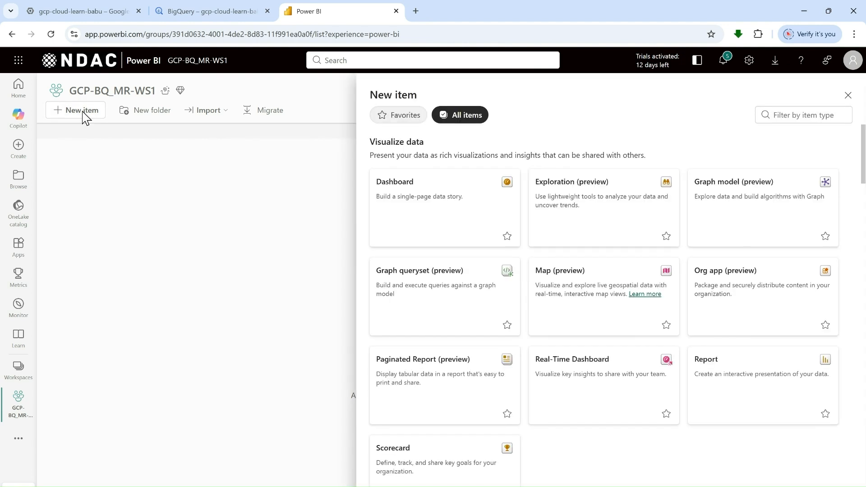
left_click(788, 114)
type("big")
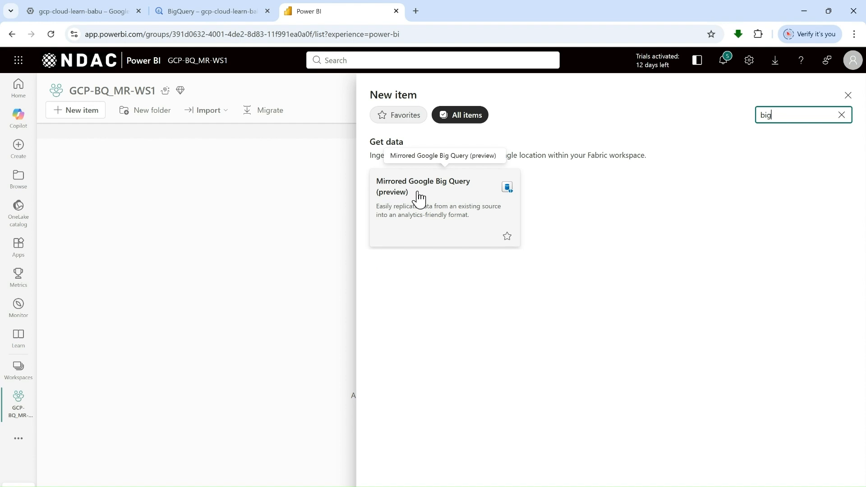
left_click(423, 208)
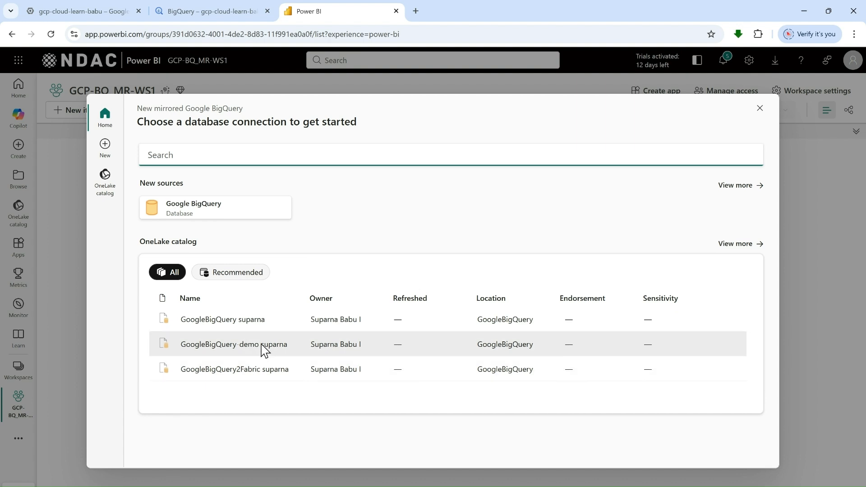
Choose Google BigQuery as the new source and set up a new connection named GoogleBigQuery-mr-demo.
left_click(198, 211)
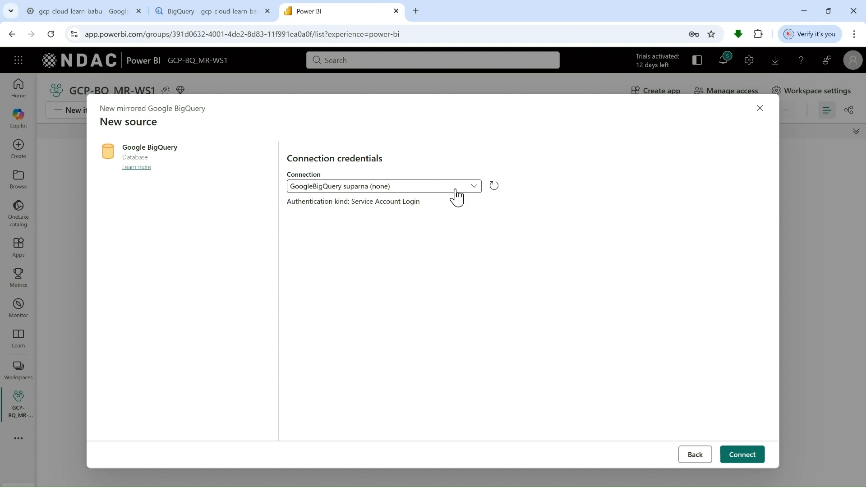
left_click(455, 189)
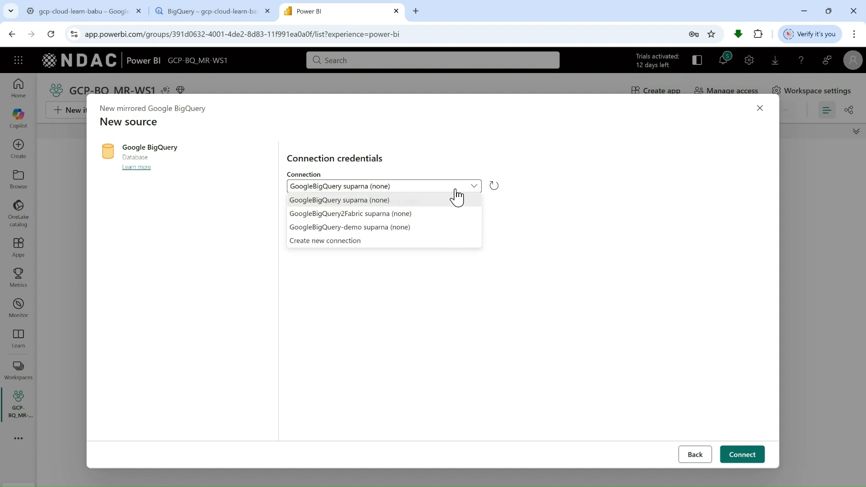
left_click(350, 244)
left_click(354, 216)
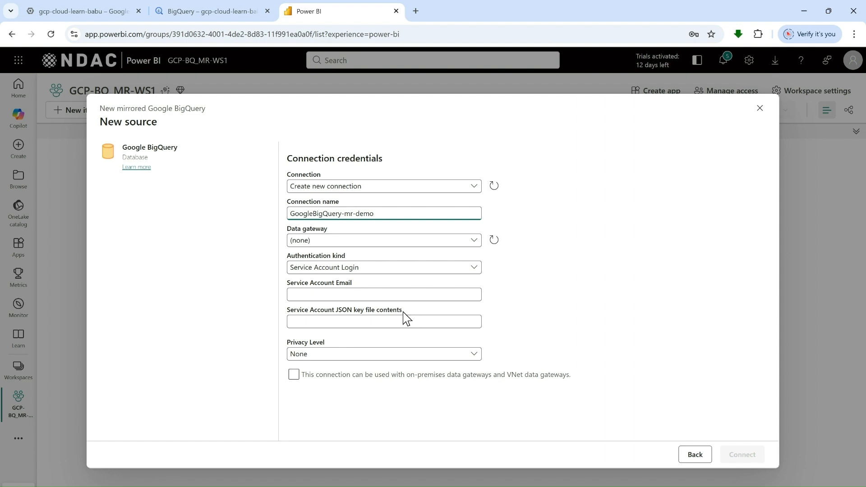
Switch to the Google Cloud console, search for "services" and open the Service Accounts page of IAM & Admin.
left_click(95, 10)
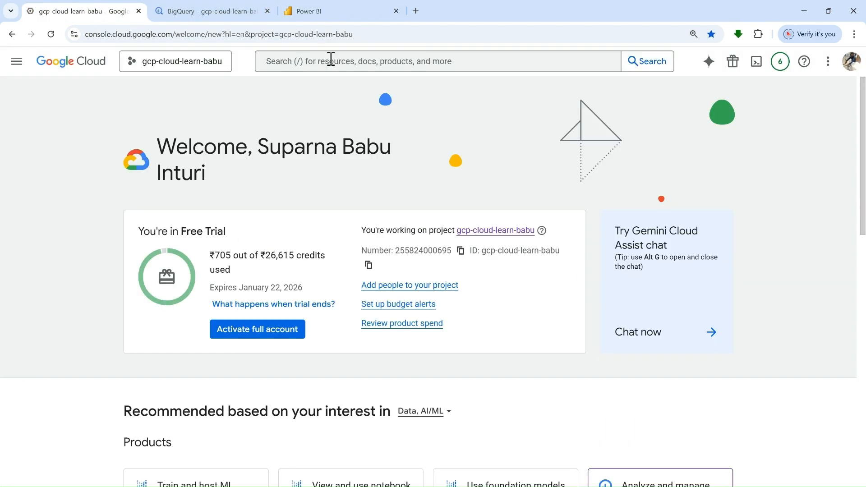
left_click(331, 59)
type("services")
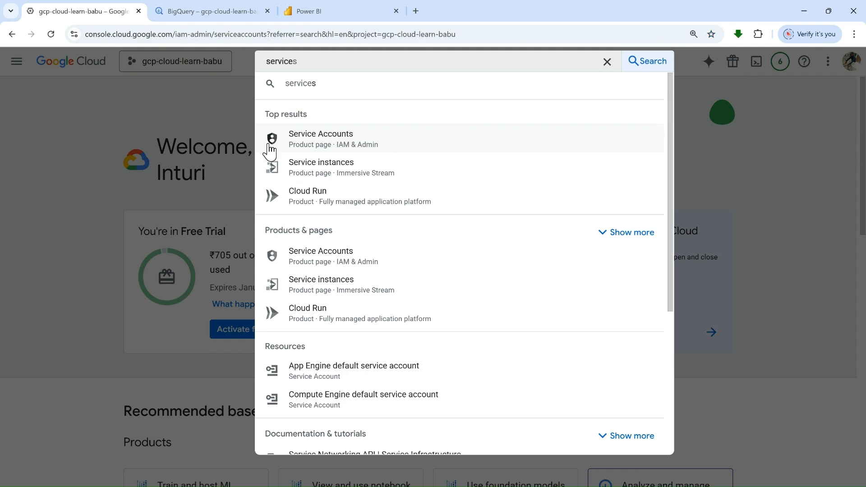
left_click(452, 125)
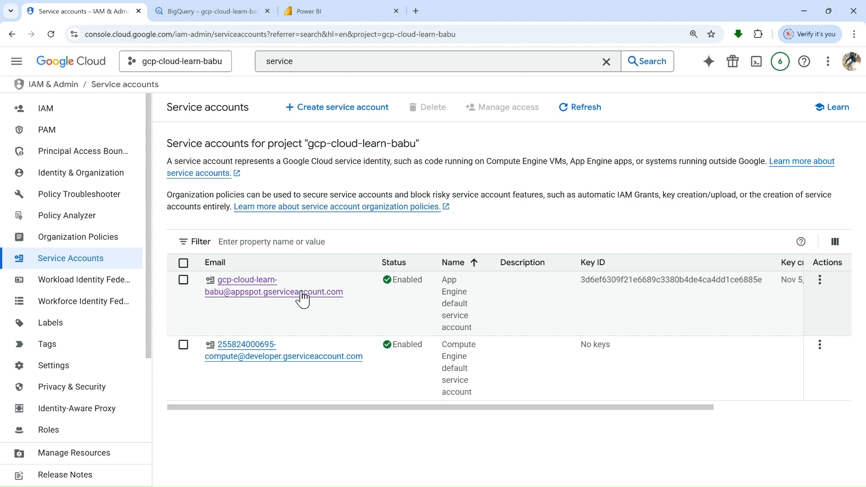
Copy the App Engine default service account's email and paste it into the connection's Service Account Email field in Power BI.
left_click(339, 13)
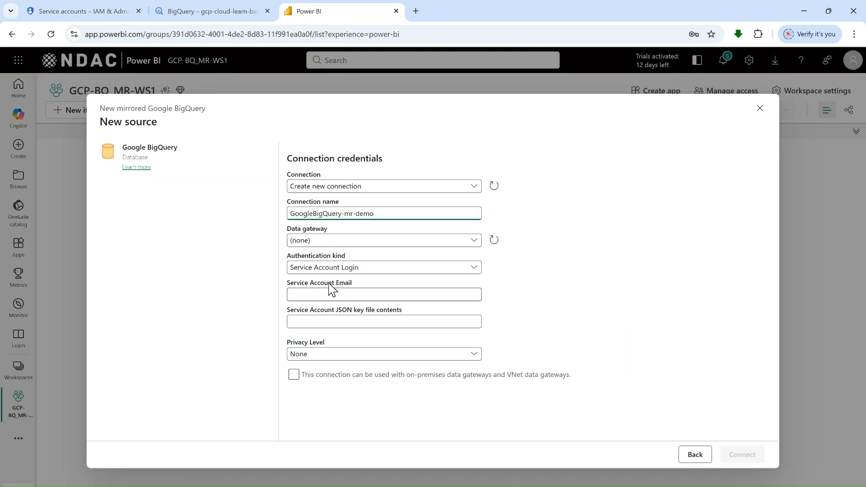
left_click(93, 12)
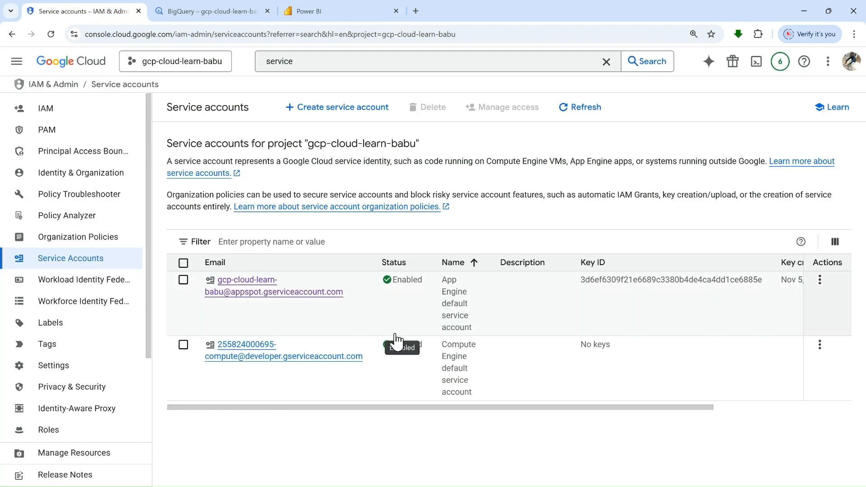
left_click(349, 292)
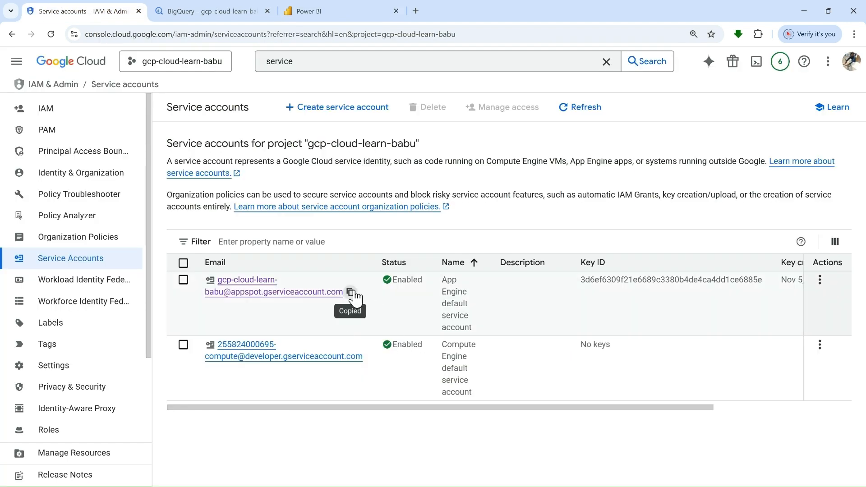
left_click(369, 13)
left_click(384, 295)
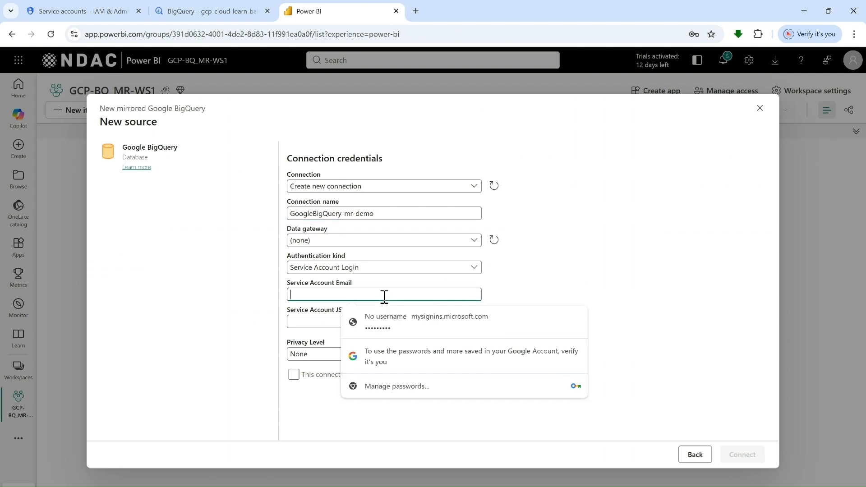
key("ctrl+v")
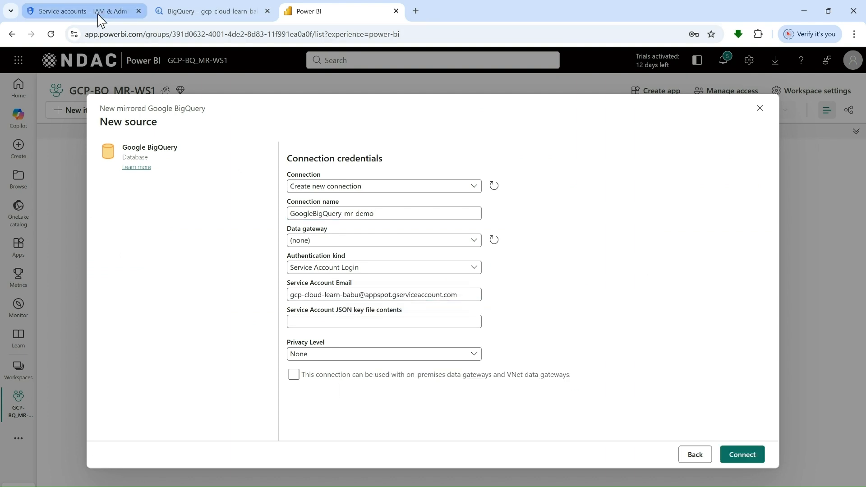
Show where the service account's keys are managed in Google Cloud, and paste the JSON key file contents into the Power BI connection.
left_click(74, 12)
left_click(820, 280)
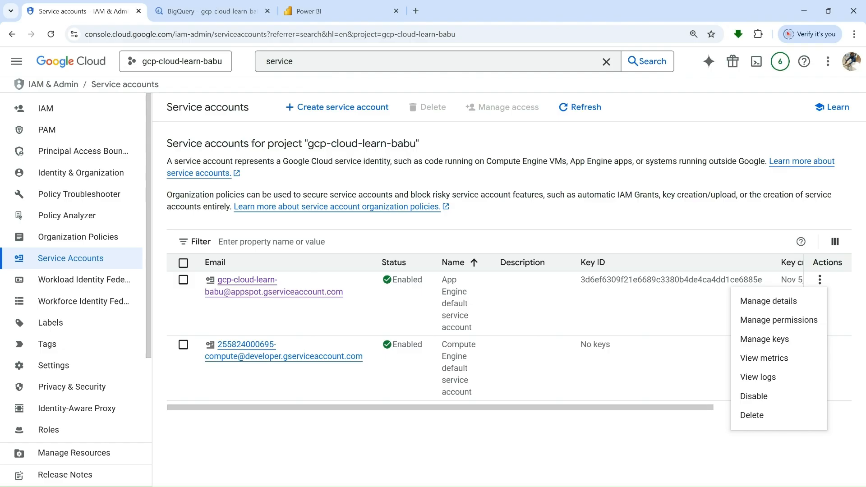
left_click(310, 11)
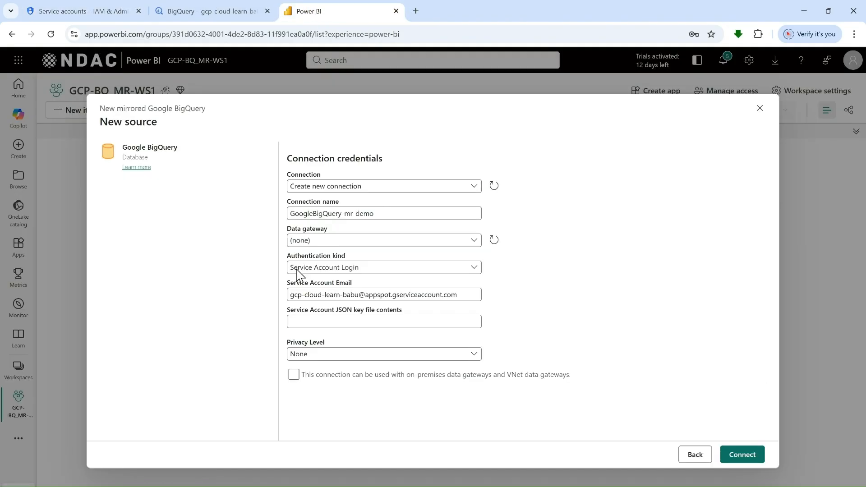
left_click(310, 320)
key("ctrl+v")
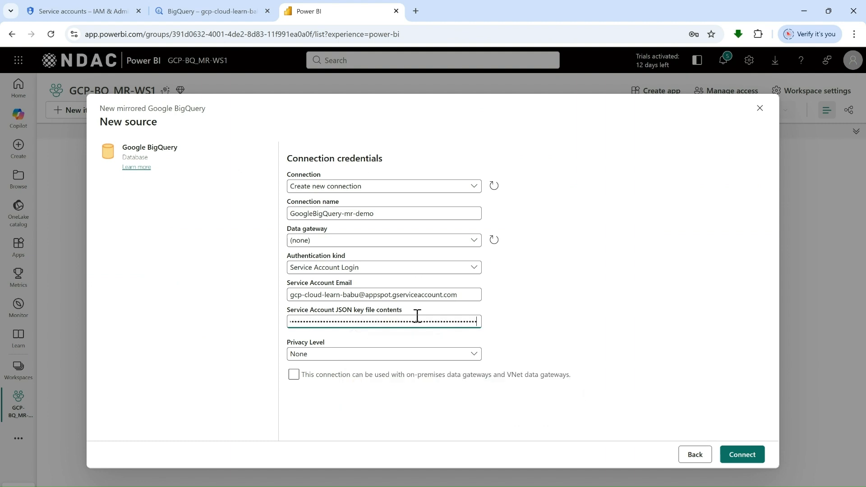
Review the privacy level options, keep None, and connect to the BigQuery source.
left_click(435, 355)
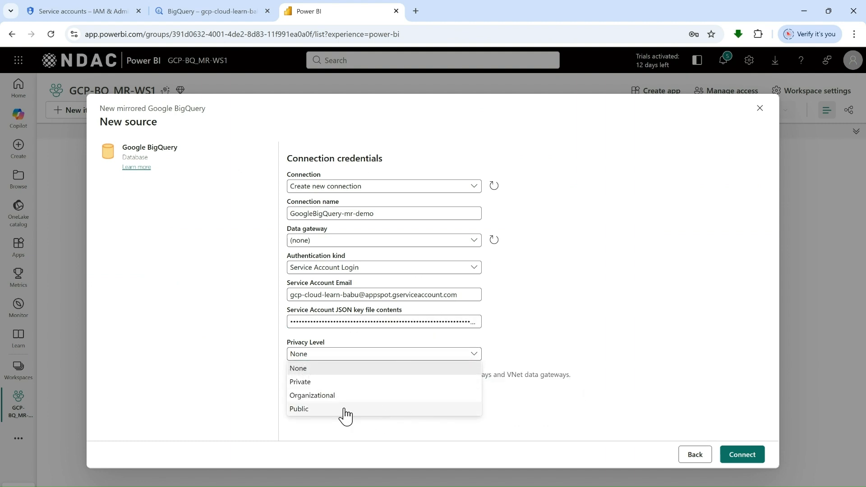
left_click(619, 290)
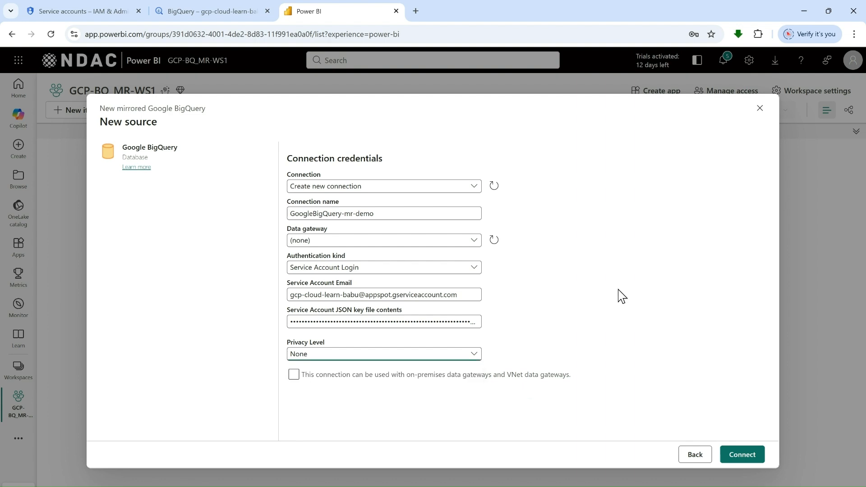
left_click(329, 356)
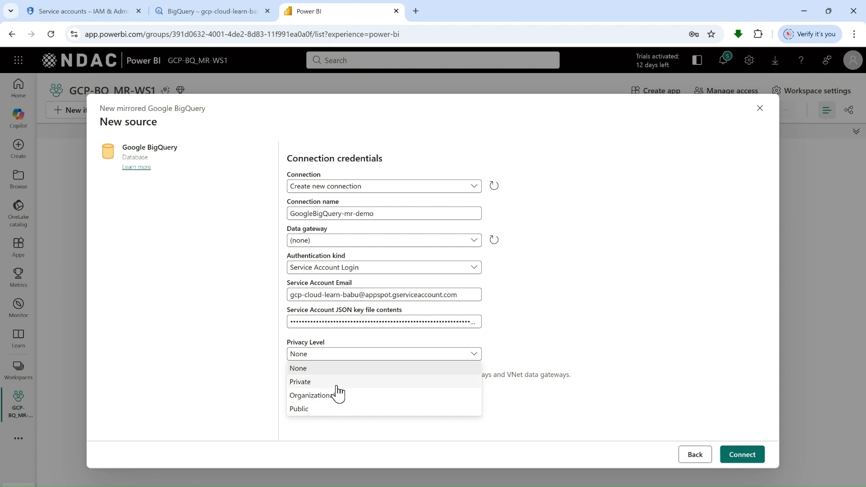
left_click(590, 313)
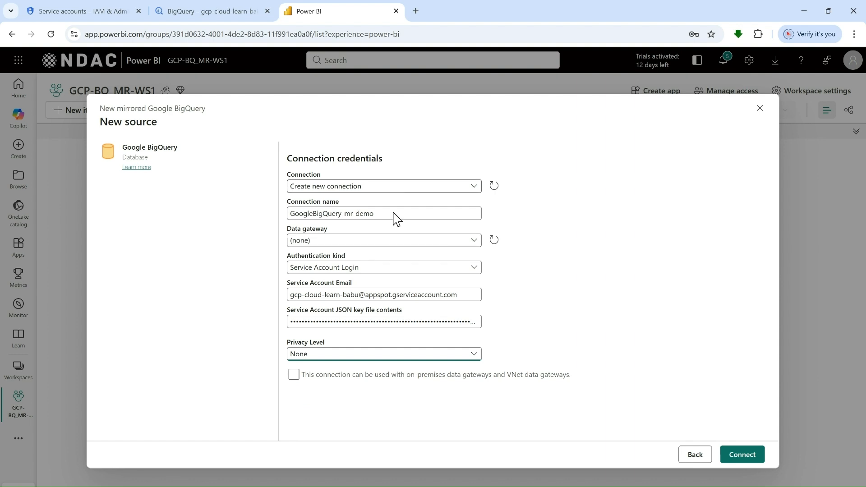
left_click(730, 446)
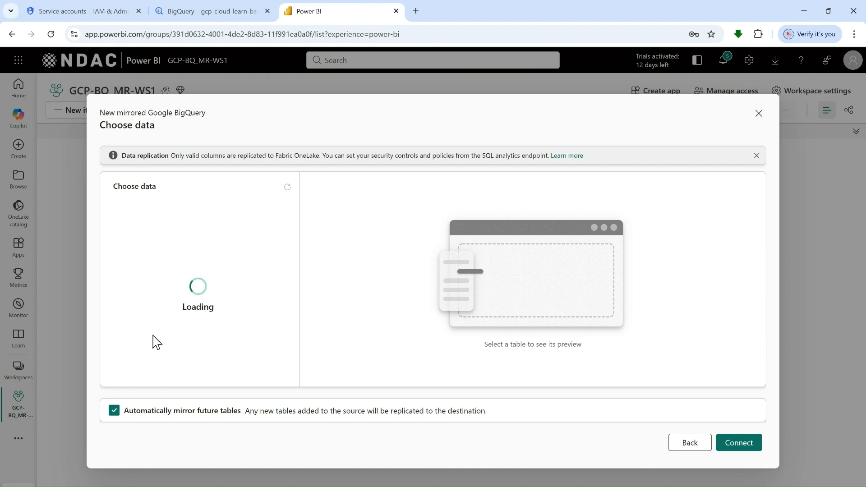
Compare the tables under the BigQuery datasets with the tables offered for mirroring in Power BI.
left_click(189, 18)
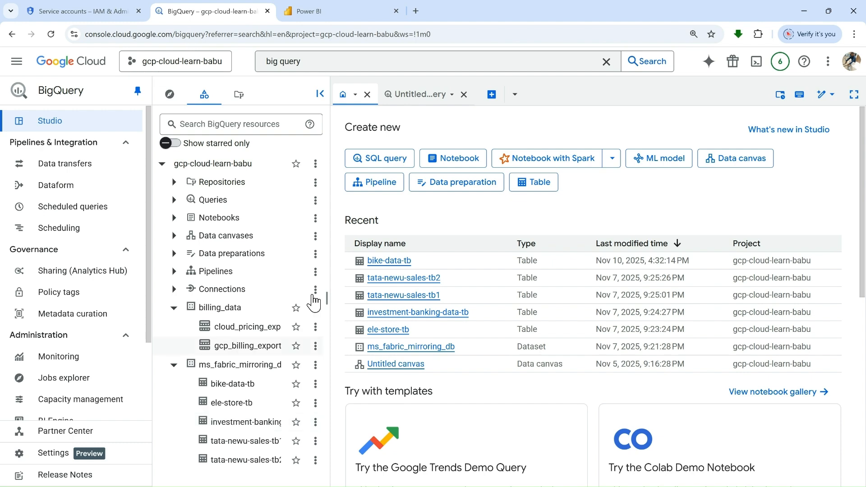
left_click_drag(327, 298, 345, 297)
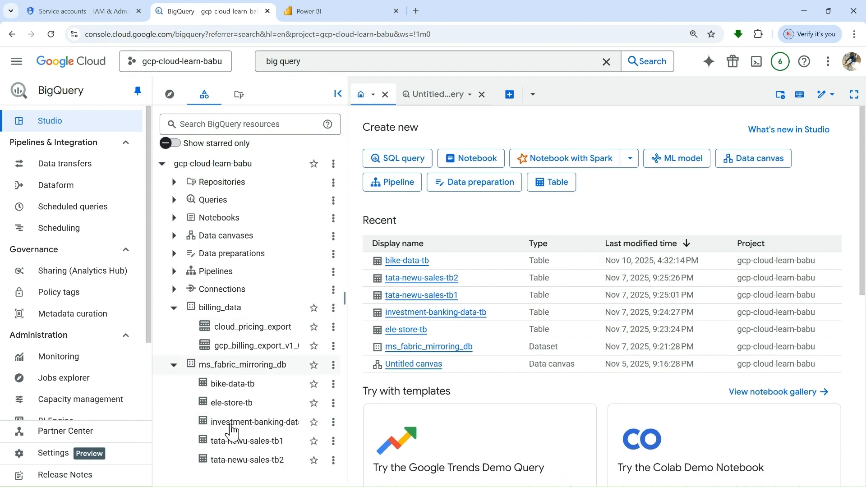
left_click(337, 10)
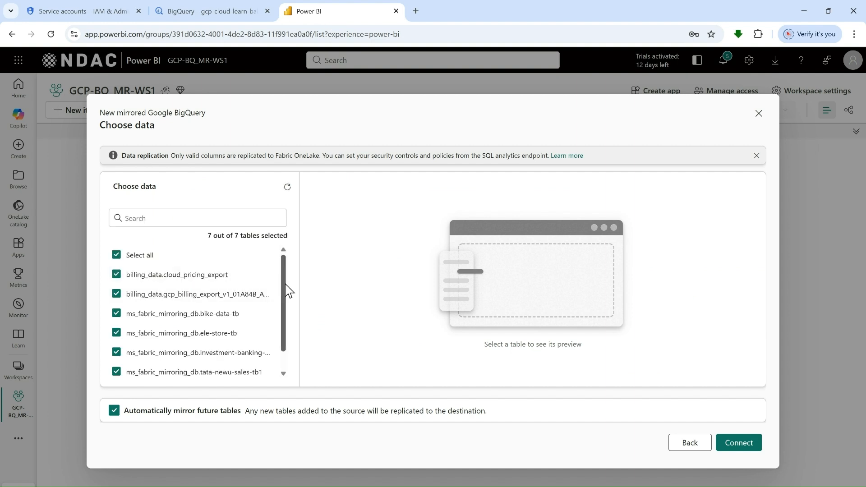
mouse_move(287, 291)
left_mouse_down()
mouse_move(286, 329)
mouse_move(290, 285)
left_mouse_up()
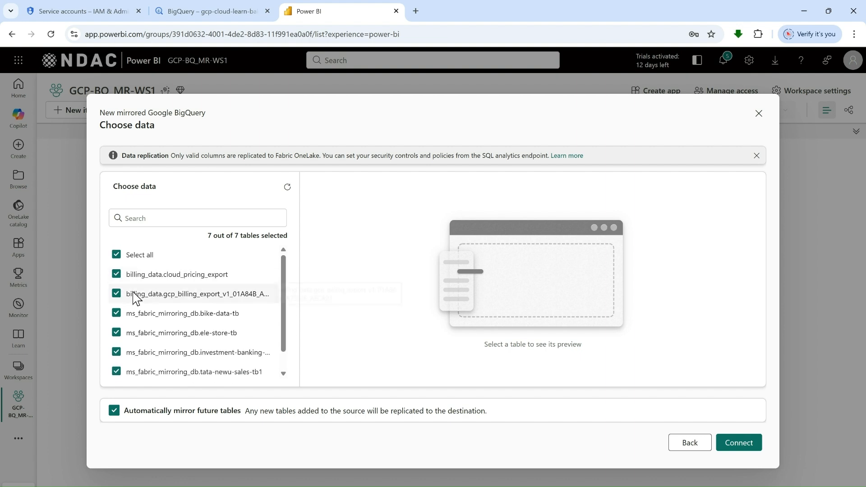
Check the BigQuery dataset tables against those selected for mirroring in Power BI, and read the description of automatically mirroring future tables.
left_click(224, 10)
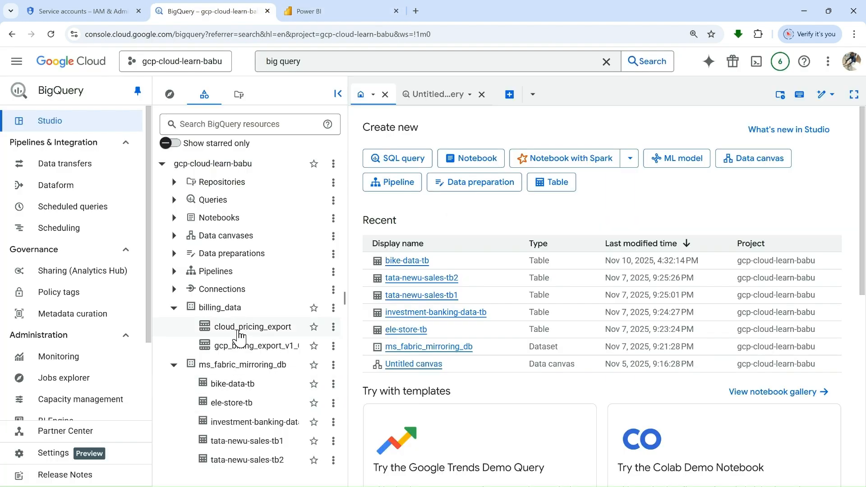
left_click(320, 18)
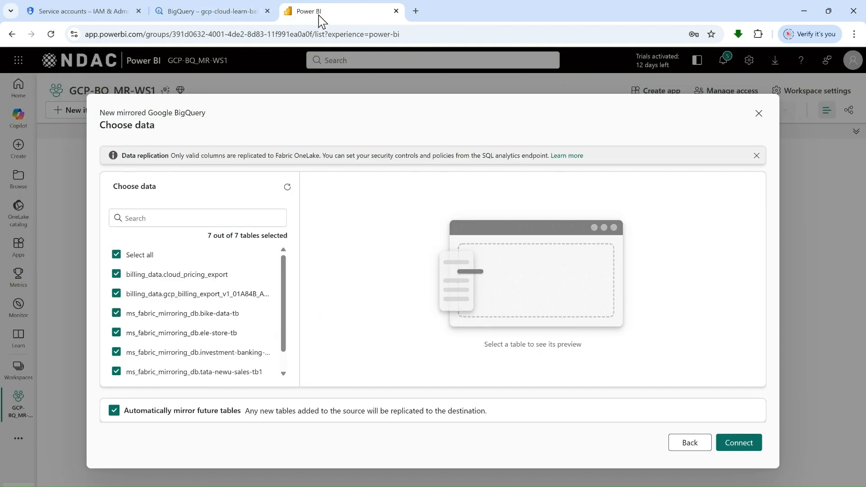
scroll(205, 284, "down", 1)
scroll(205, 282, "up", 1)
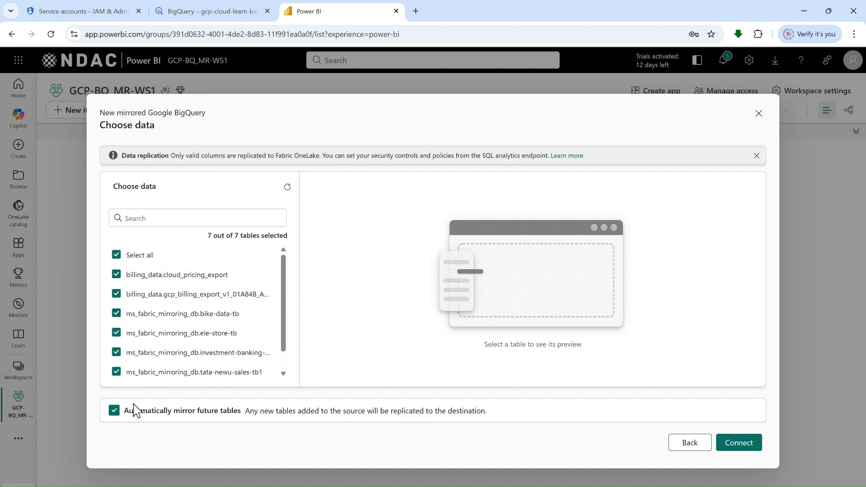
left_click(220, 19)
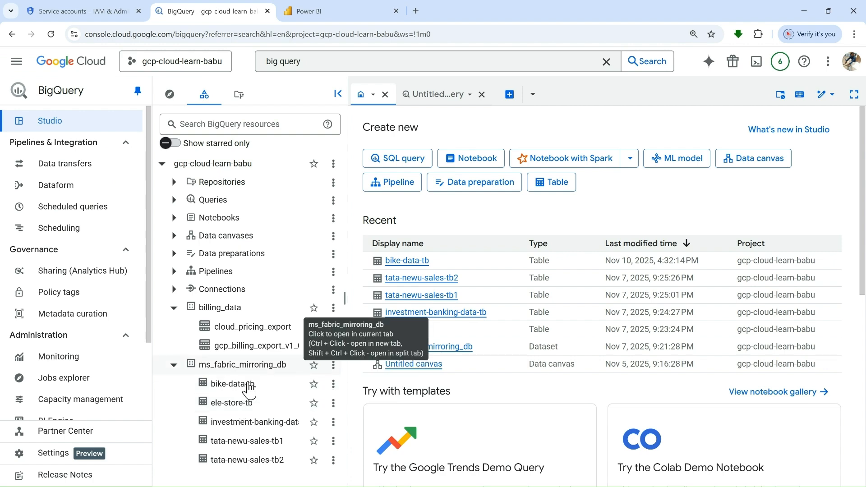
left_click(348, 15)
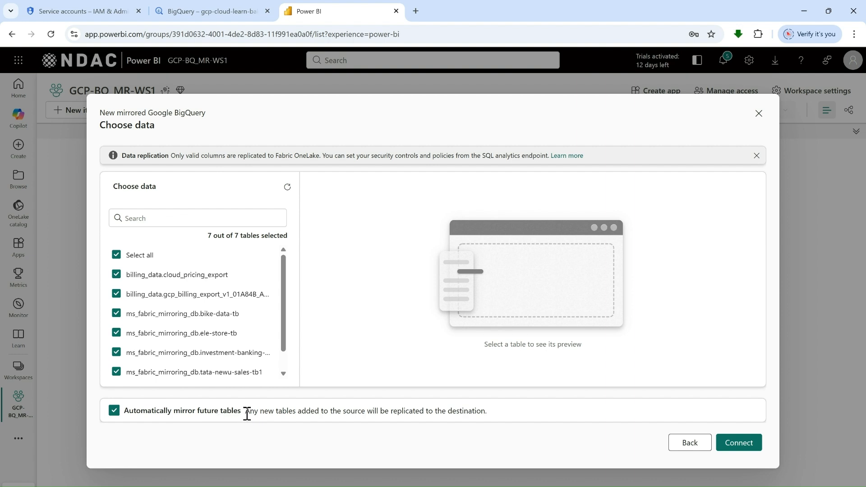
left_click_drag(248, 414, 328, 413)
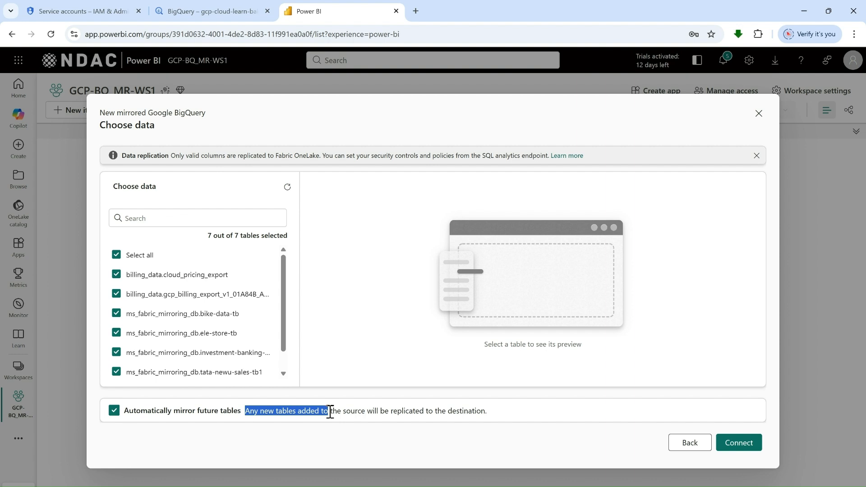
left_click_drag(334, 412, 508, 423)
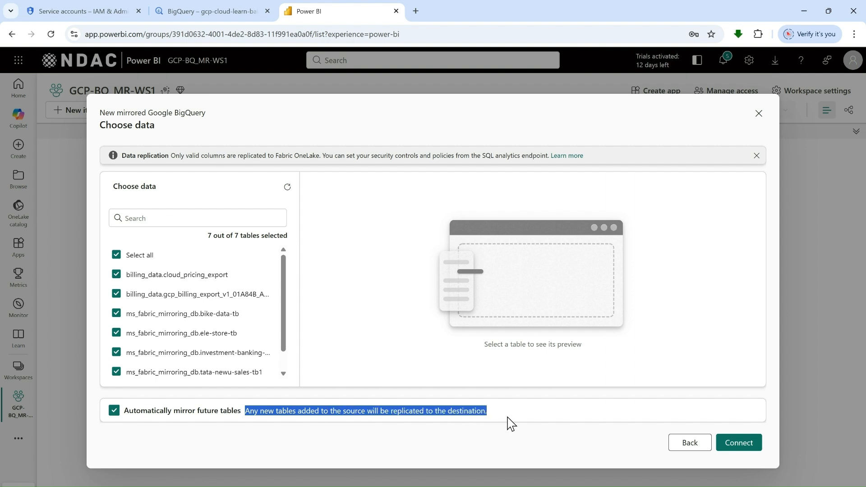
left_click(291, 415)
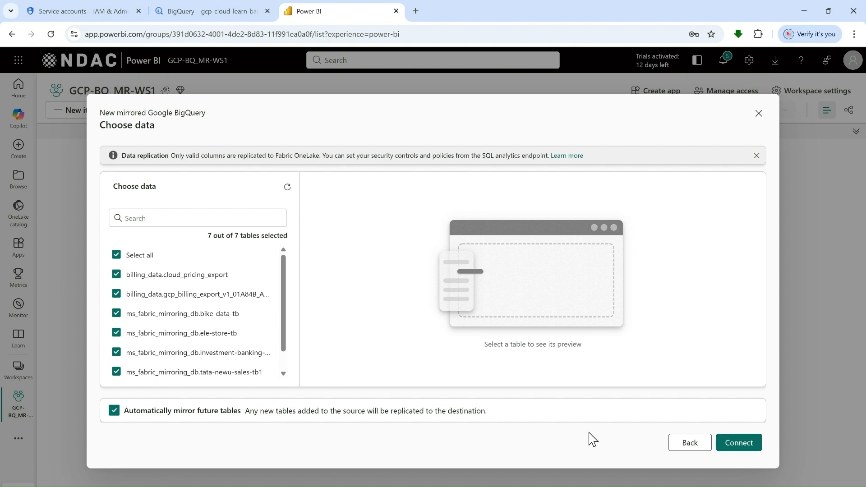
Preview ms_fabric_mirroring_db.bike-data-tb in Power BI, and query all columns of the same table in BigQuery with a limit of 1000 rows.
left_click(208, 320)
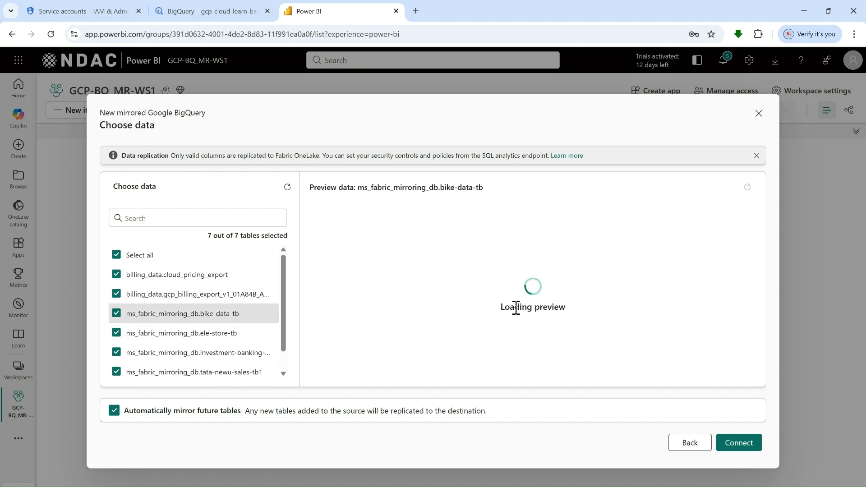
left_click(188, 19)
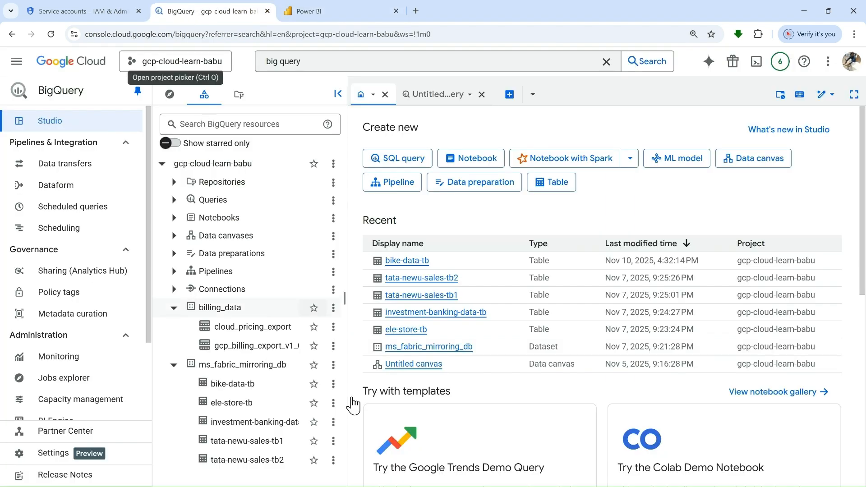
left_click(333, 385)
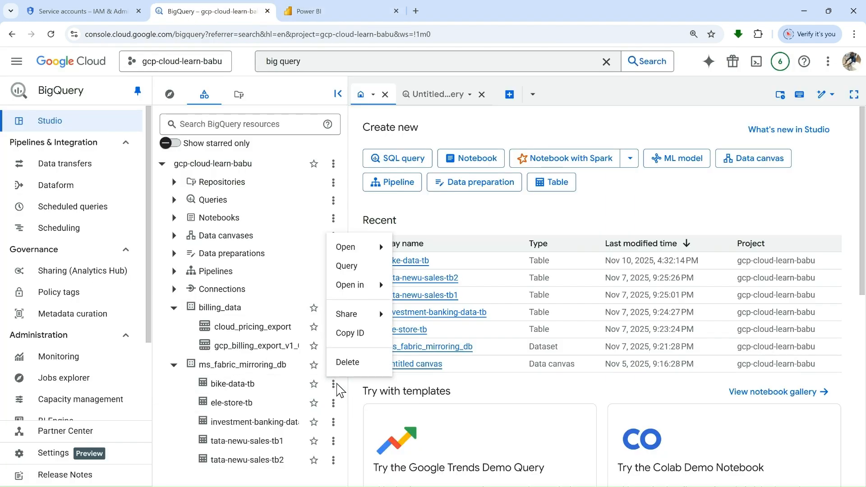
mouse_move(370, 246)
left_click(366, 267)
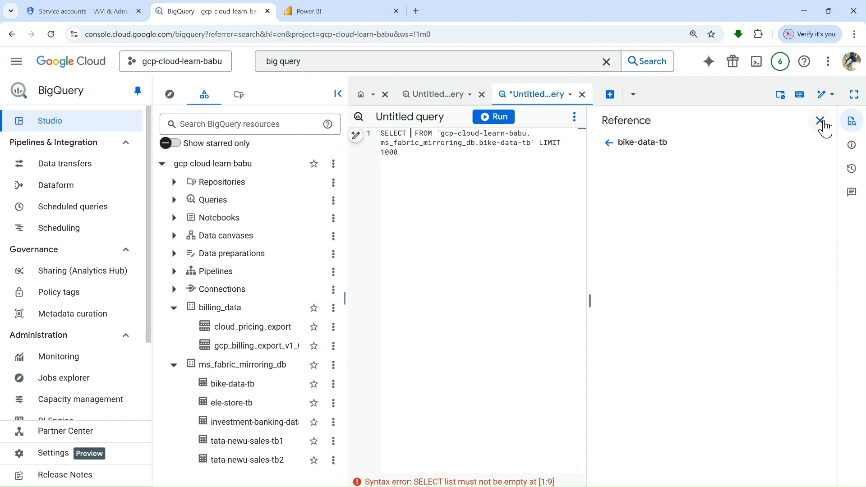
left_click(820, 120)
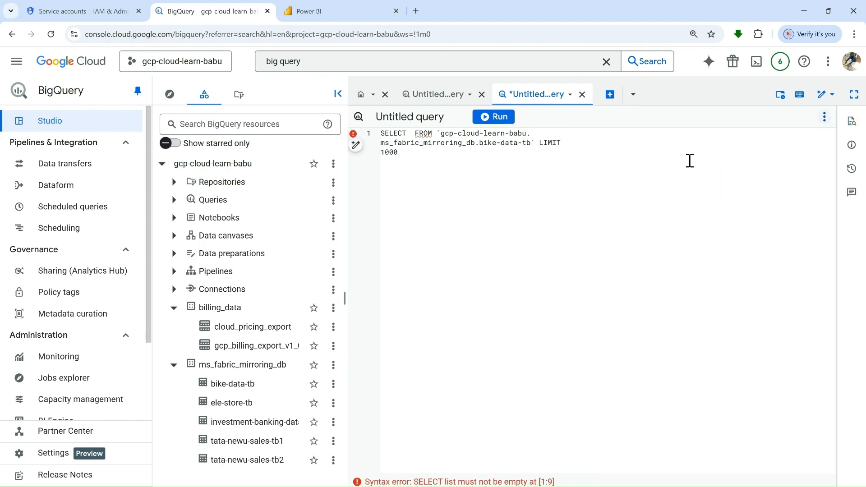
left_click(411, 137)
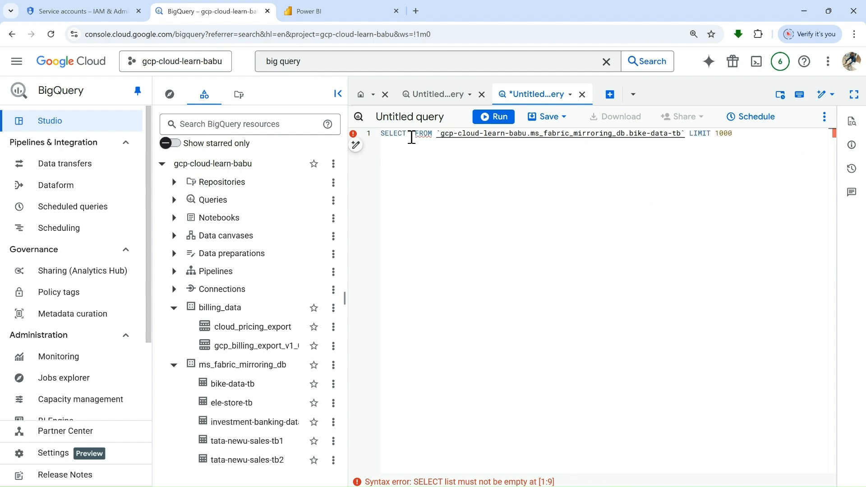
type("*")
left_click(499, 116)
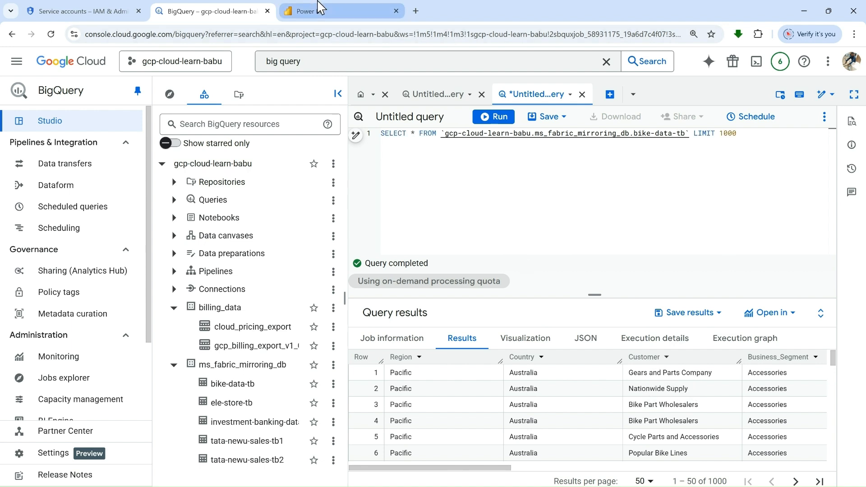
In Power BI, accept all selected tables with automatic mirroring of future tables, and create the mirrored database as GoogleBigQuery-mr-demo.
left_click(321, 14)
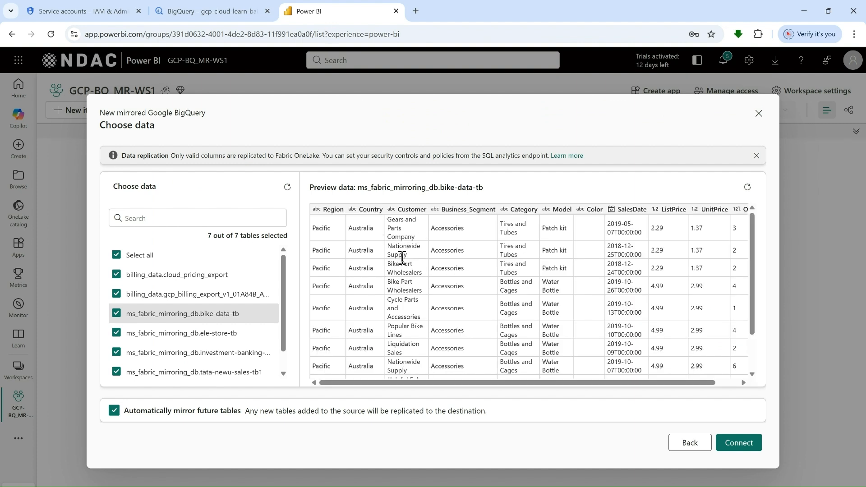
left_click(747, 454)
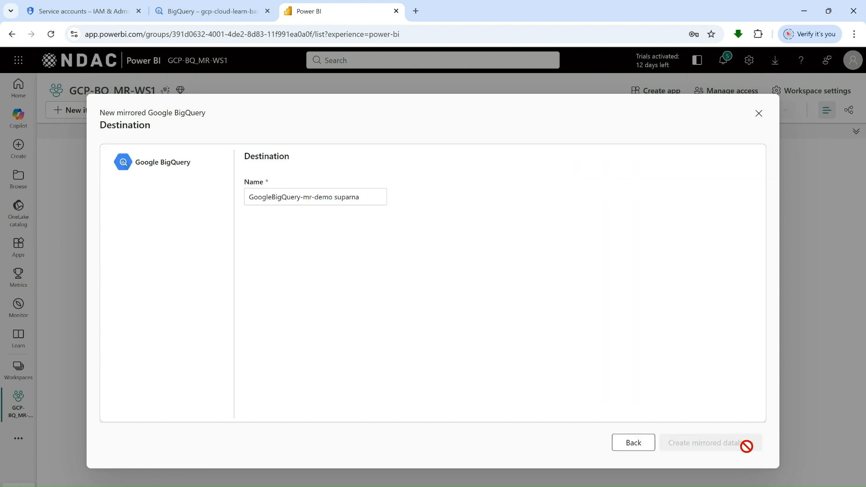
left_click(364, 193)
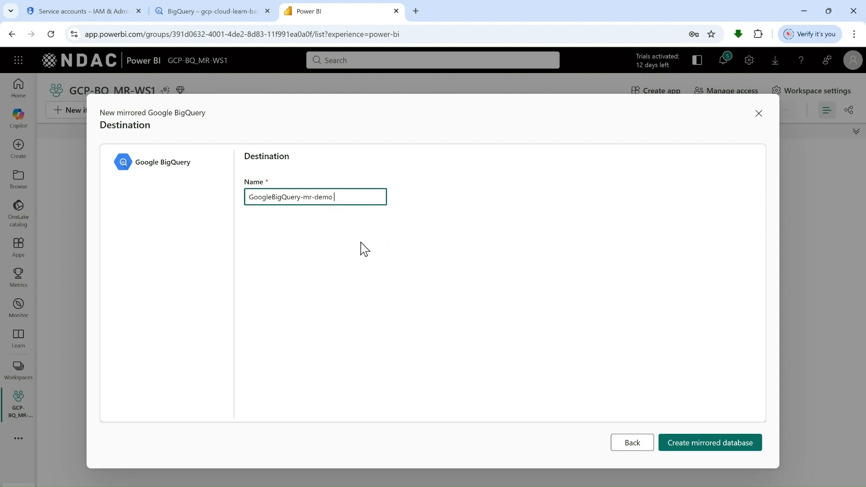
left_click(684, 442)
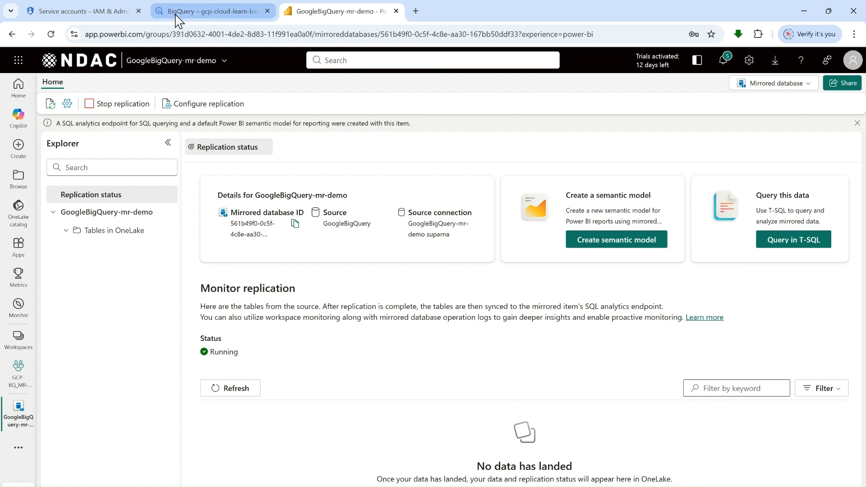
Refresh the replication monitor in Power BI and check each table's status, rows replicated and last completed time against the BigQuery table list.
left_click(203, 11)
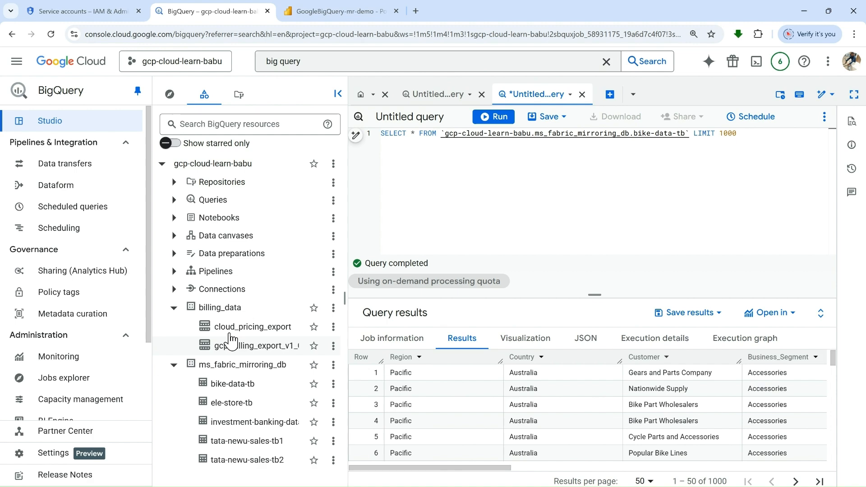
left_click(321, 12)
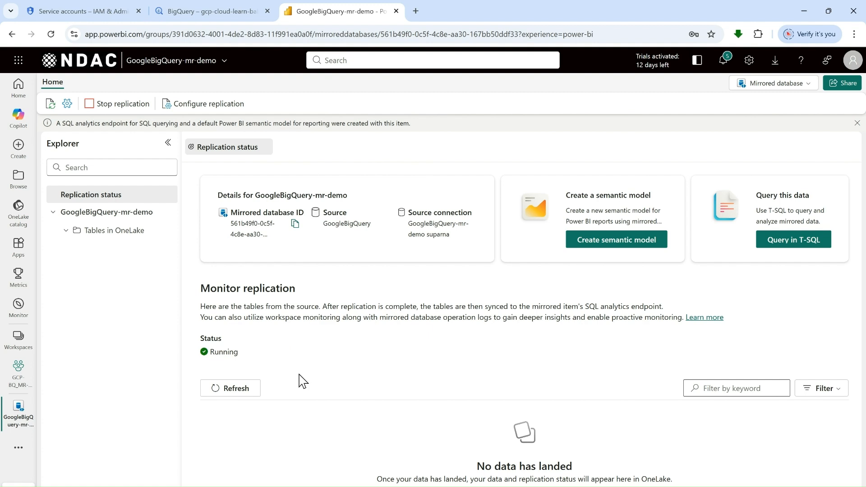
left_click(235, 392)
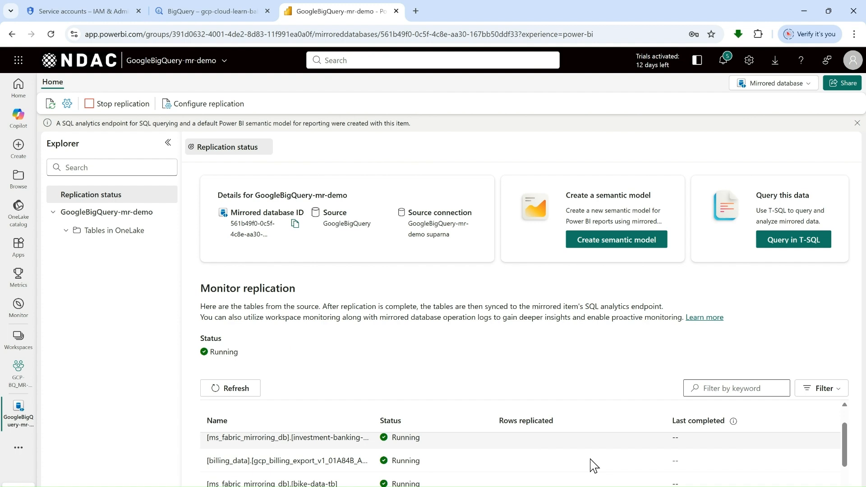
scroll(593, 466, "up", 3)
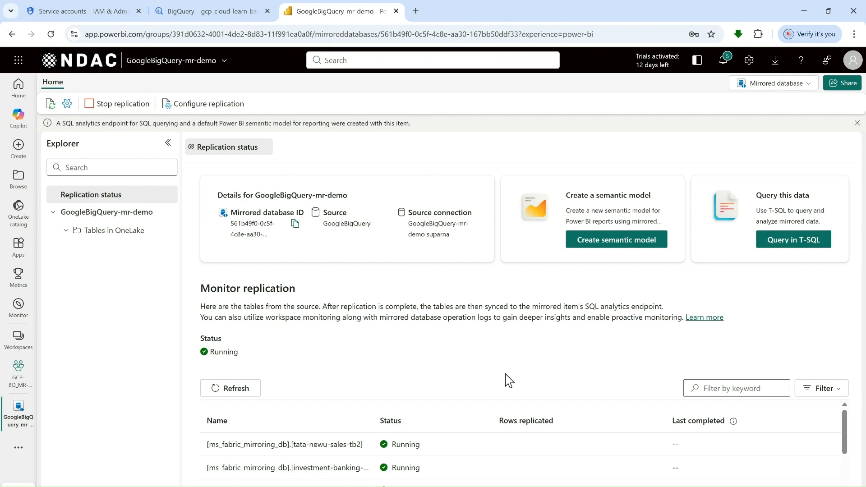
left_click(245, 393)
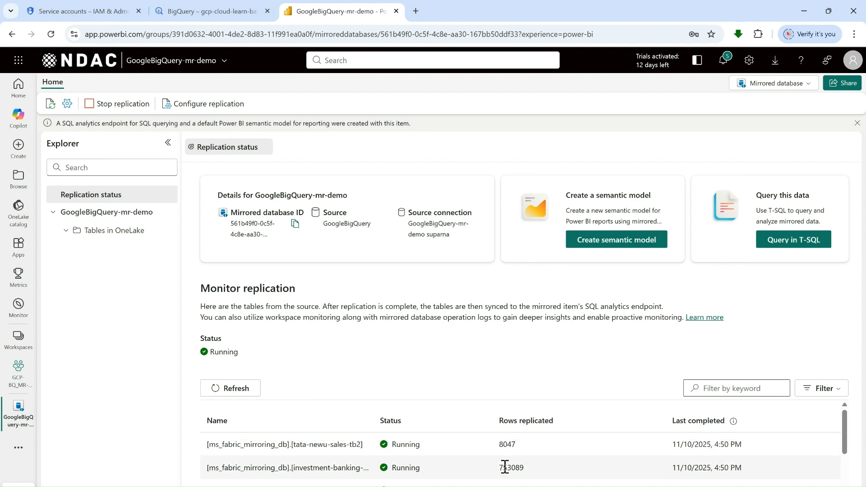
scroll(505, 467, "down", 3)
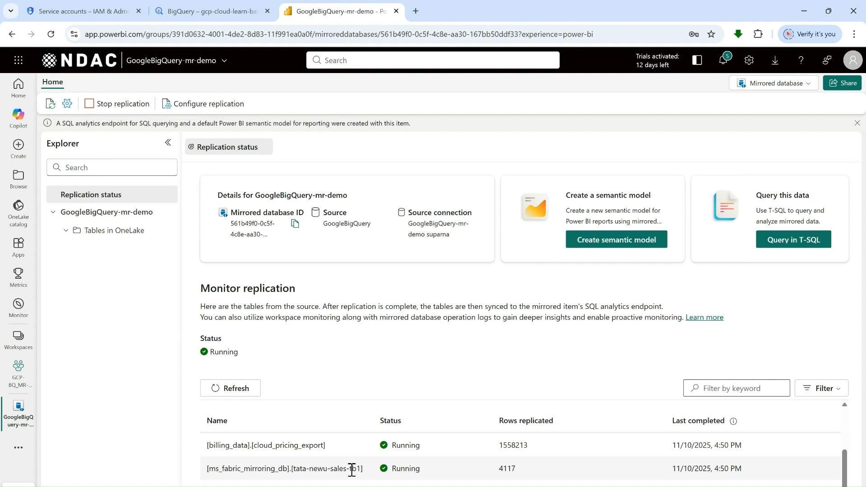
scroll(515, 469, "up", 2)
scroll(525, 469, "down", 2)
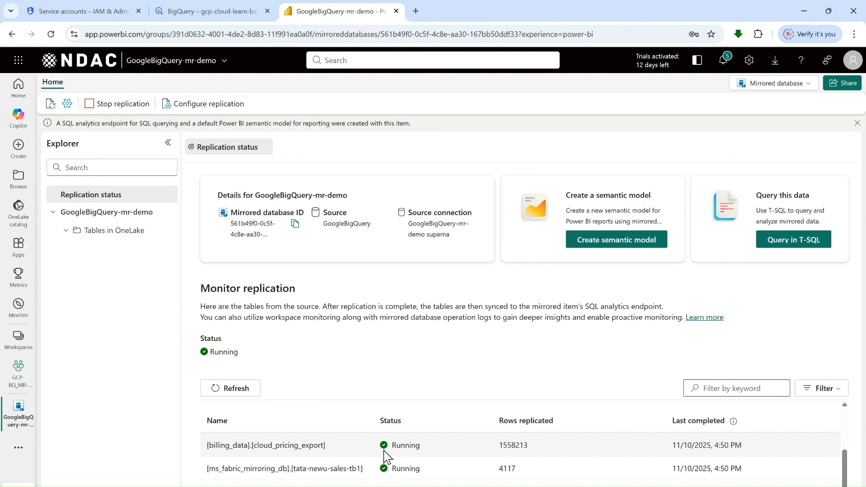
scroll(498, 448, "up", 5)
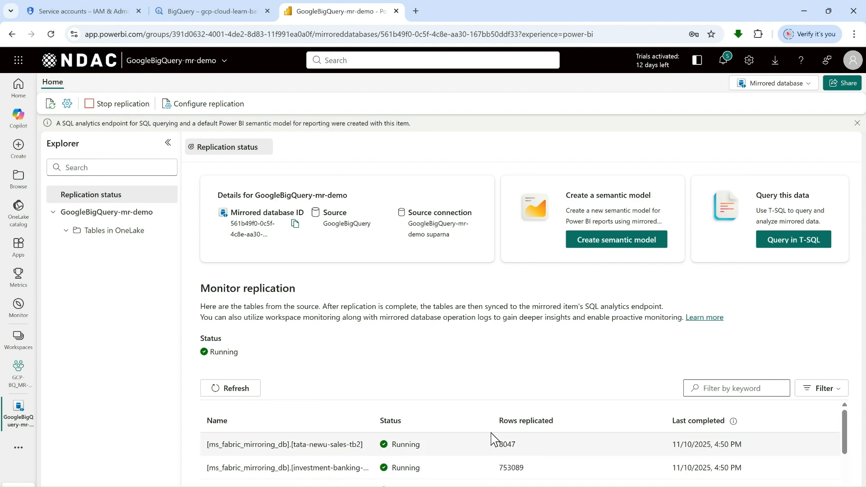
left_click(215, 18)
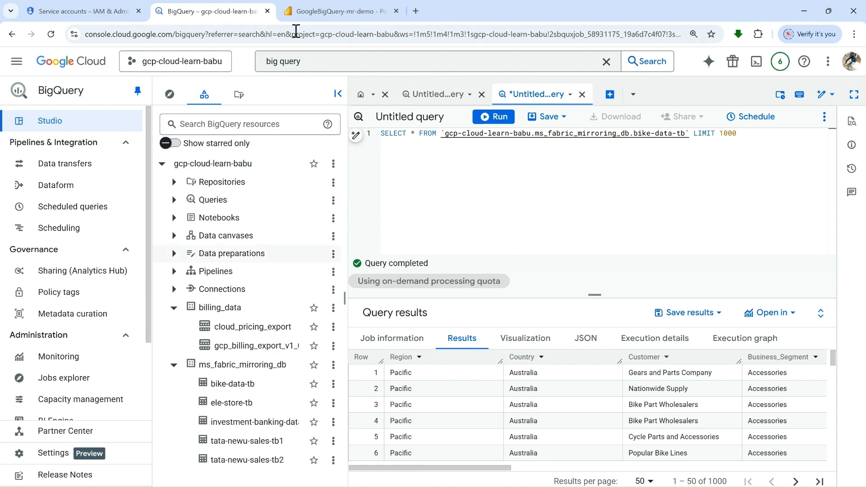
left_click(310, 11)
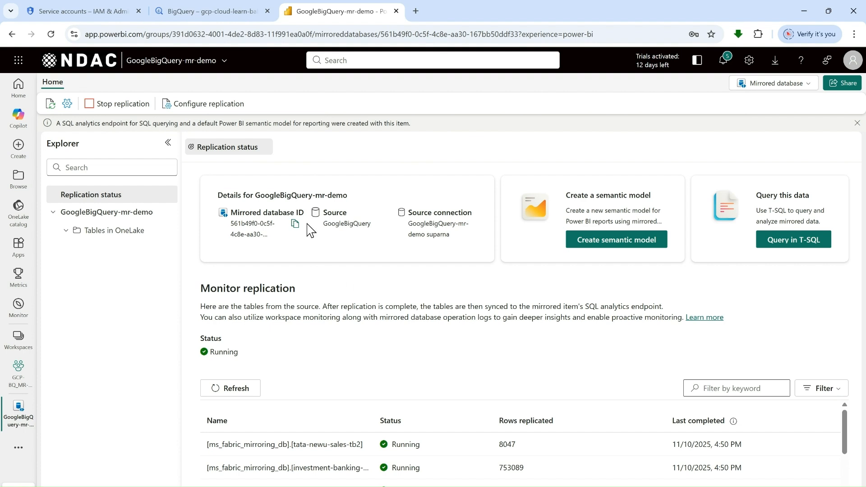
Switch to BigQuery and start creating a table in the ms_fabric_mirroring_db dataset with Upload as the source.
left_click(219, 17)
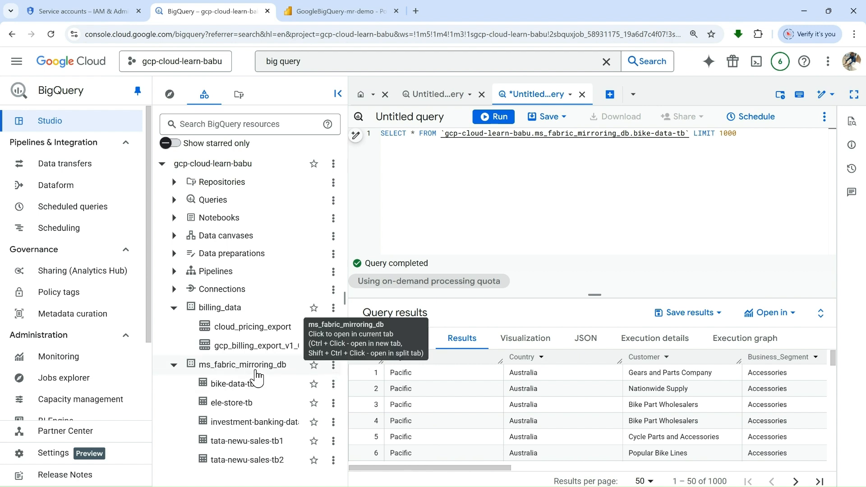
left_click(334, 366)
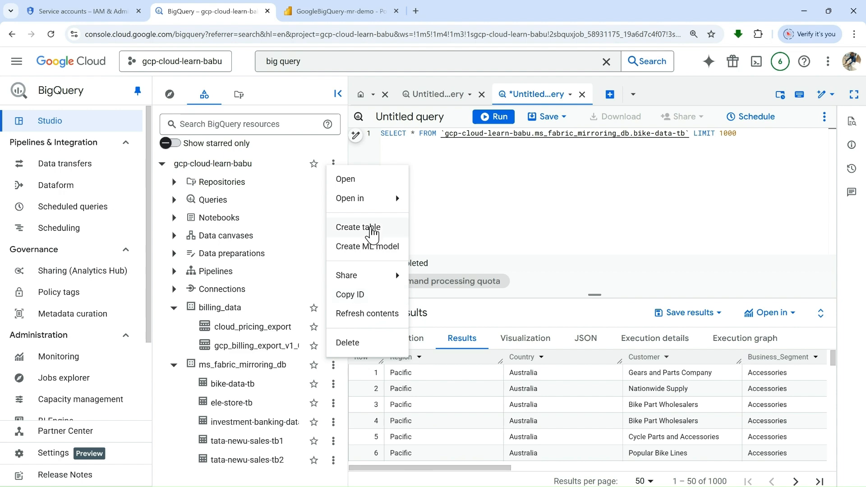
left_click(373, 232)
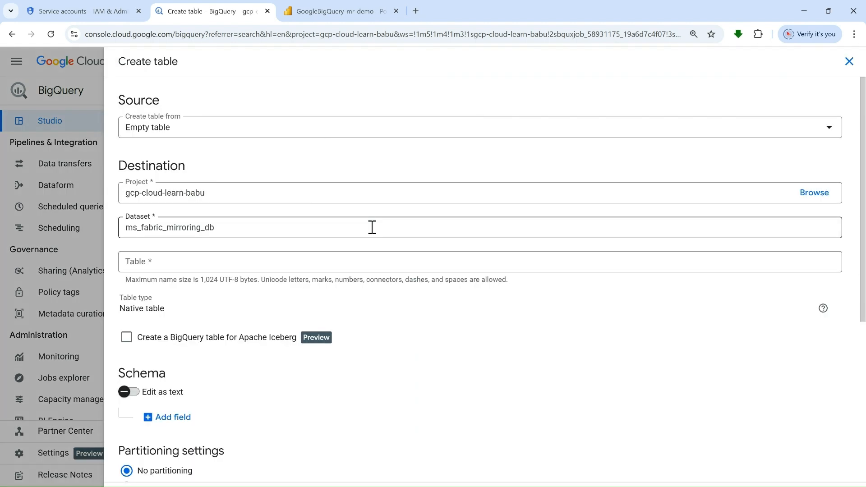
left_click(196, 133)
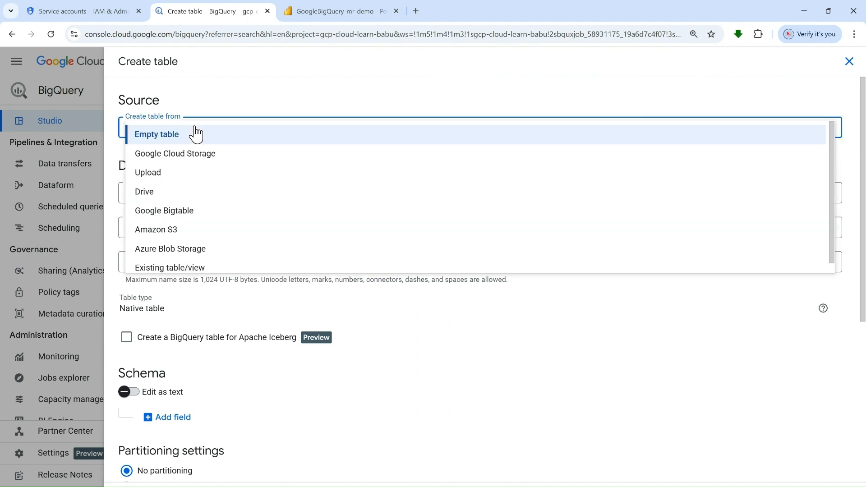
left_click(164, 180)
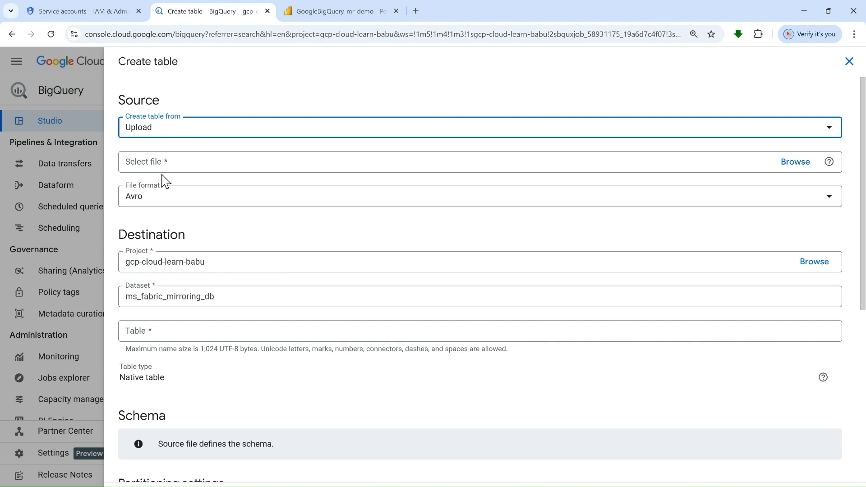
Choose car_data from Fabric Community > Blogs > BQ Mirroring_Datasets on the D: drive as the file to upload.
left_click(796, 163)
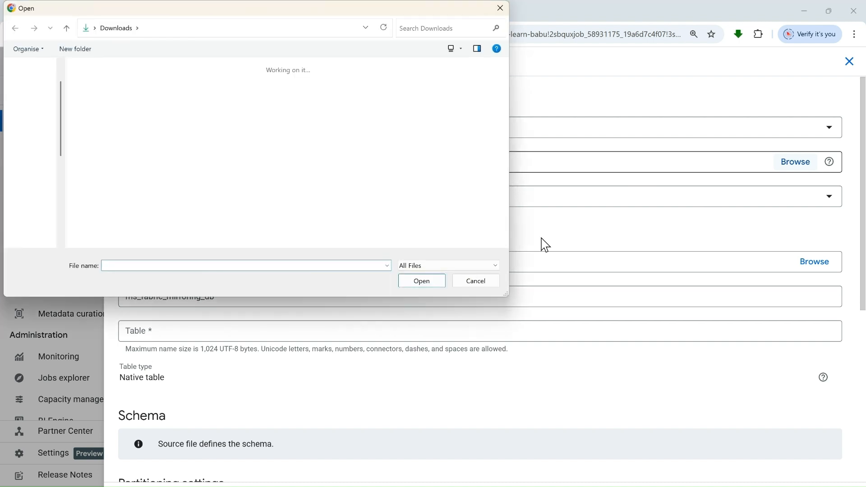
scroll(32, 221, "down", 2)
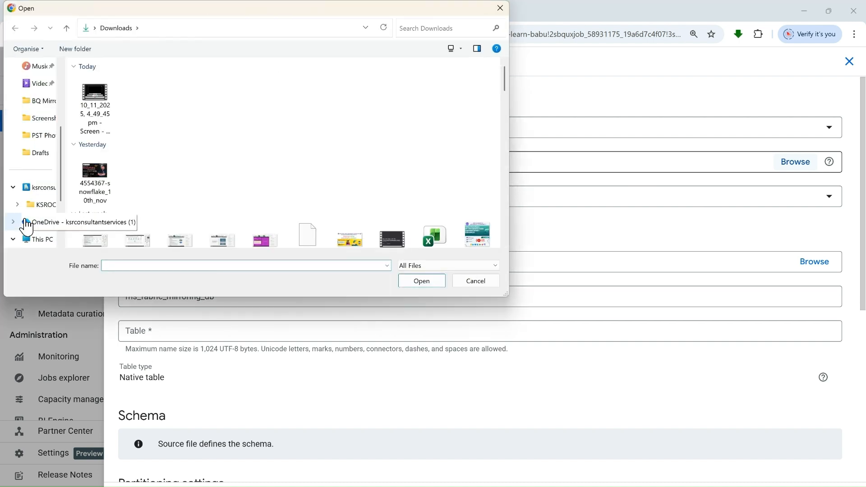
scroll(42, 216, "down", 3)
left_click(43, 188)
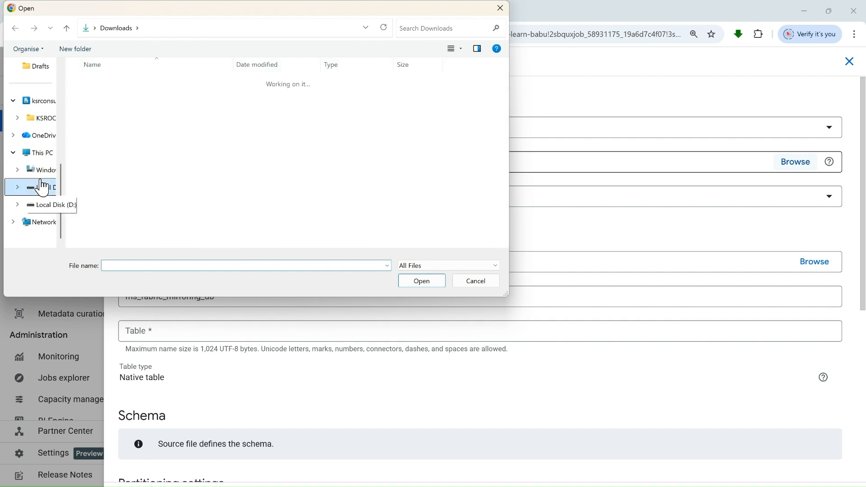
left_click(127, 143)
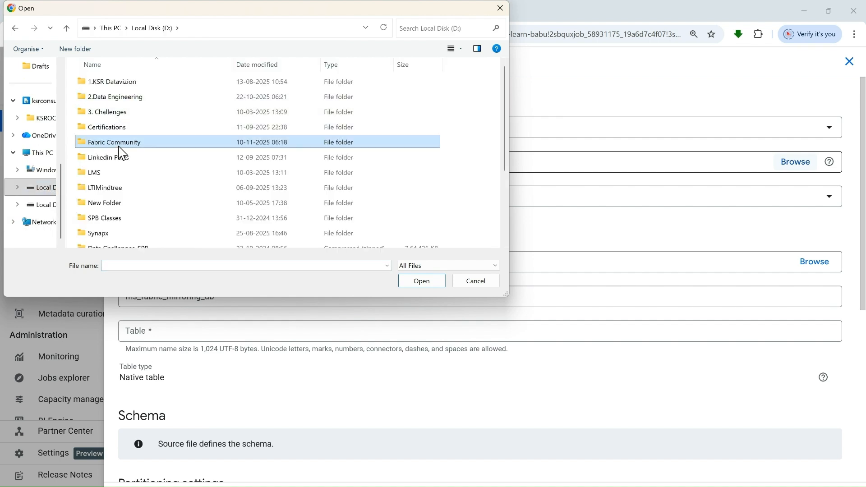
double_click(120, 148)
left_click(289, 115)
double_click(289, 115)
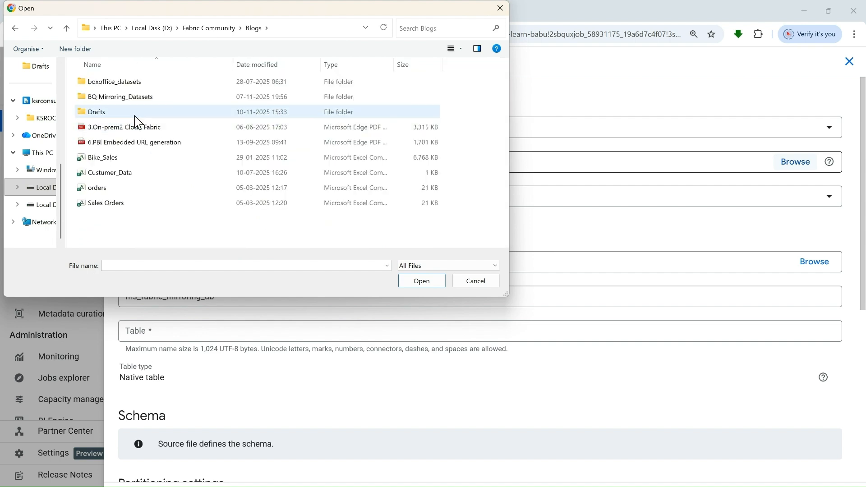
double_click(131, 96)
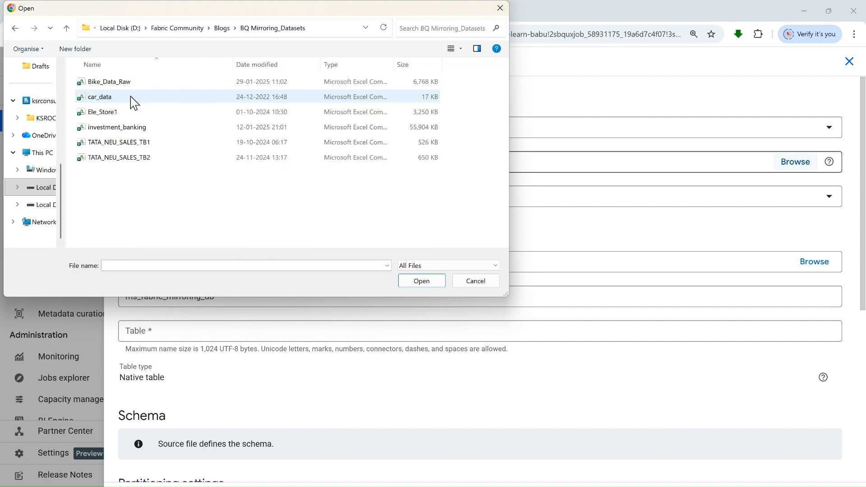
left_click(125, 100)
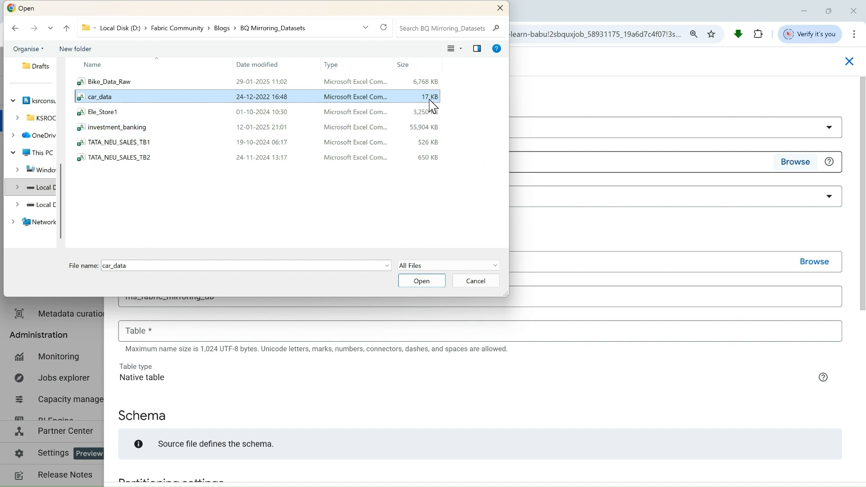
left_click(422, 282)
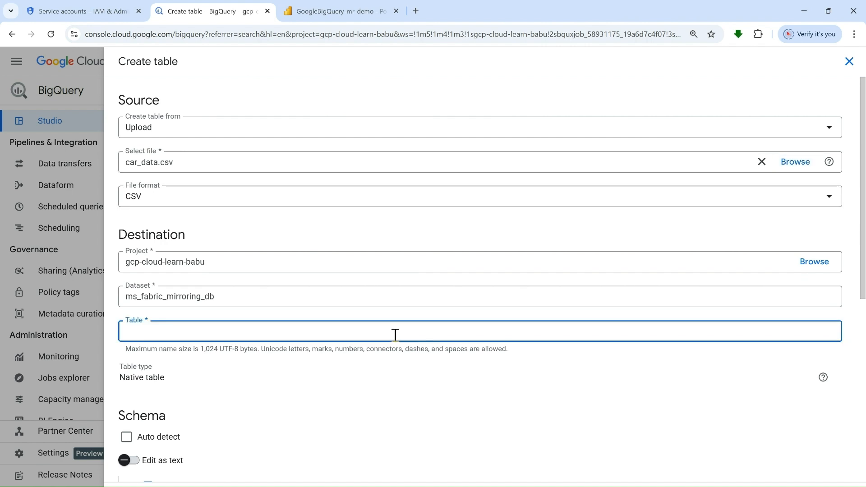
Name the table car-data-tb, let its schema be auto-detected, and create it.
type("car-data-tb")
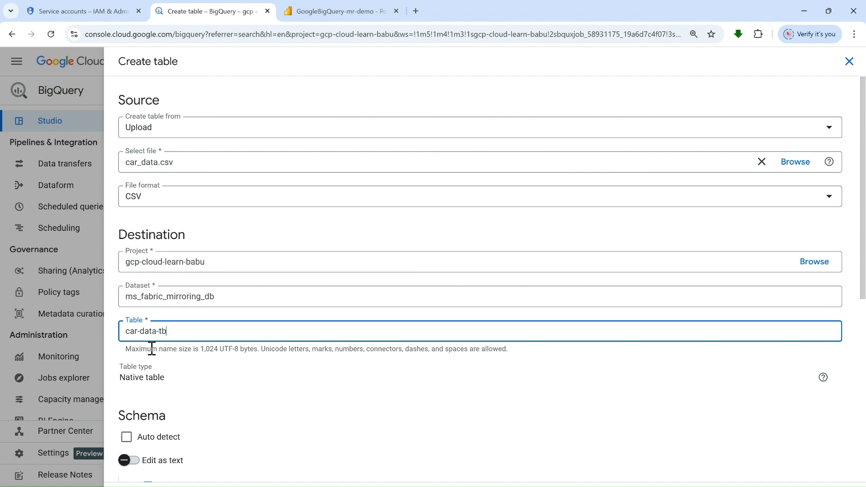
scroll(225, 429, "down", 3)
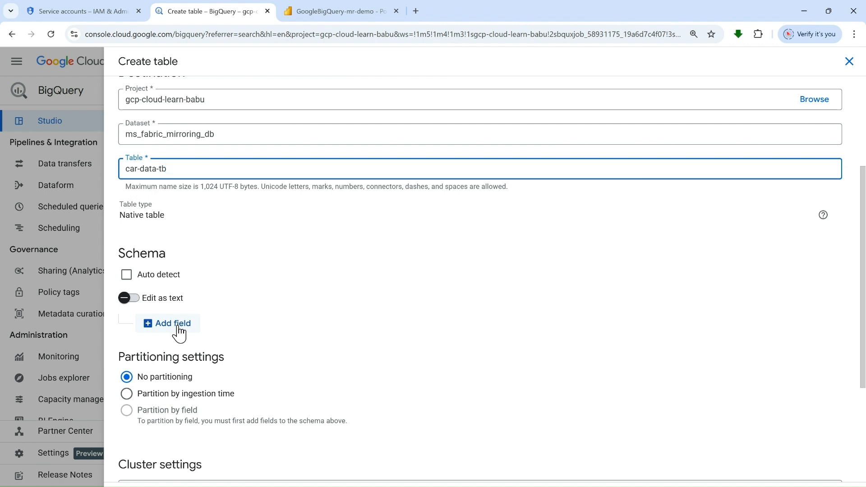
left_click(128, 278)
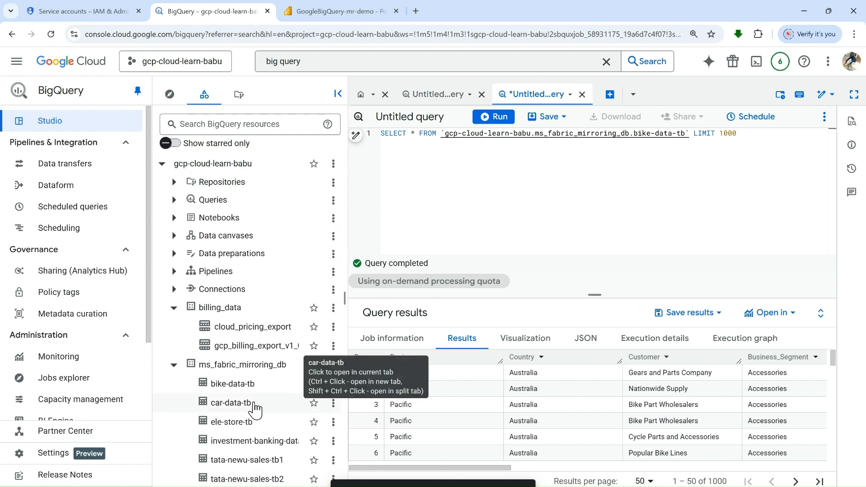
Switch to Power BI and refresh the replication monitor to check whether car-data-tb has been replicated.
left_click(325, 10)
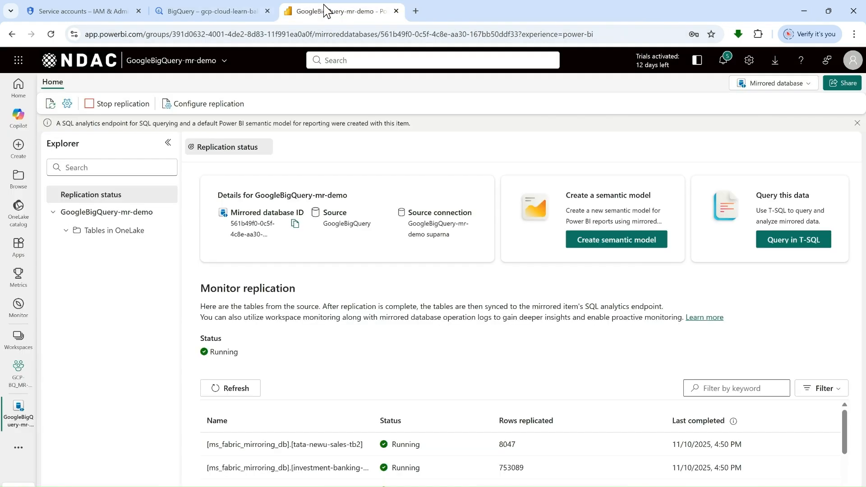
left_click(244, 389)
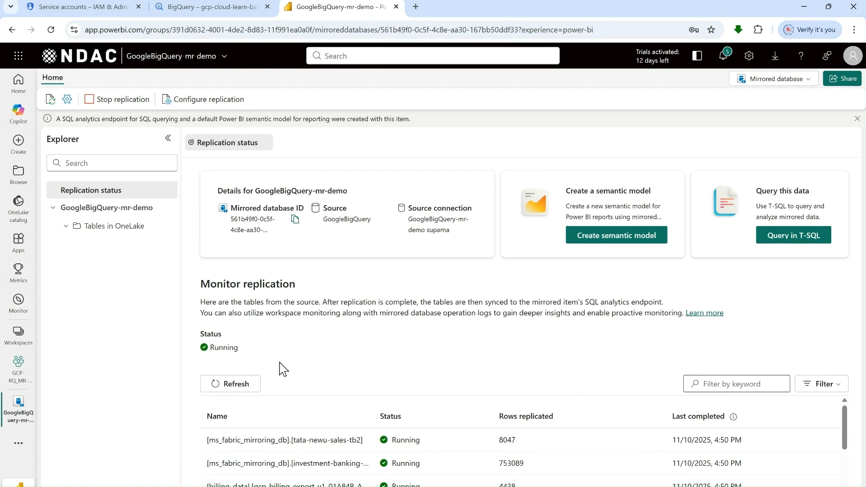
left_click(243, 387)
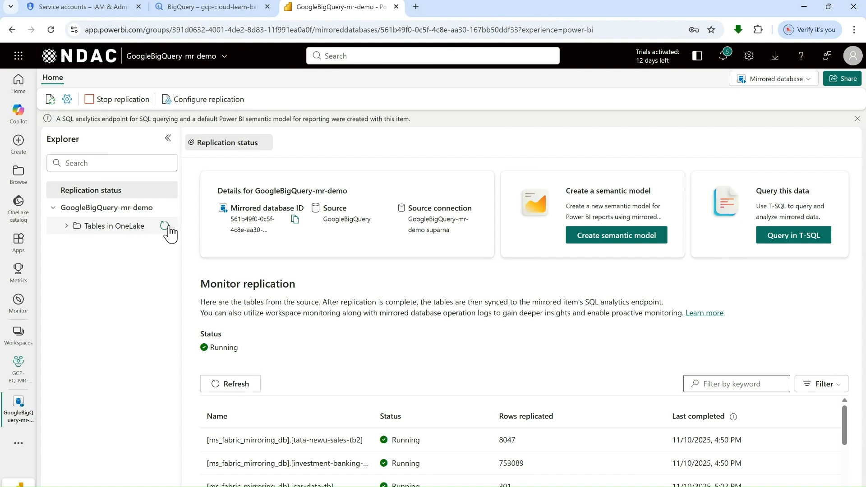
Refresh the mirrored database's tables in OneLake and list those under ms_fabric_mirroring_db and billing_data.
left_click(166, 226)
left_click(67, 227)
left_click(80, 245)
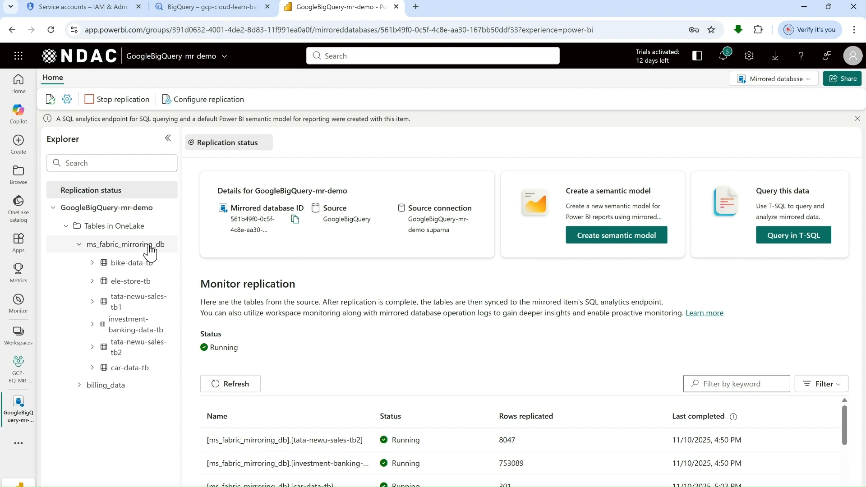
left_click(79, 389)
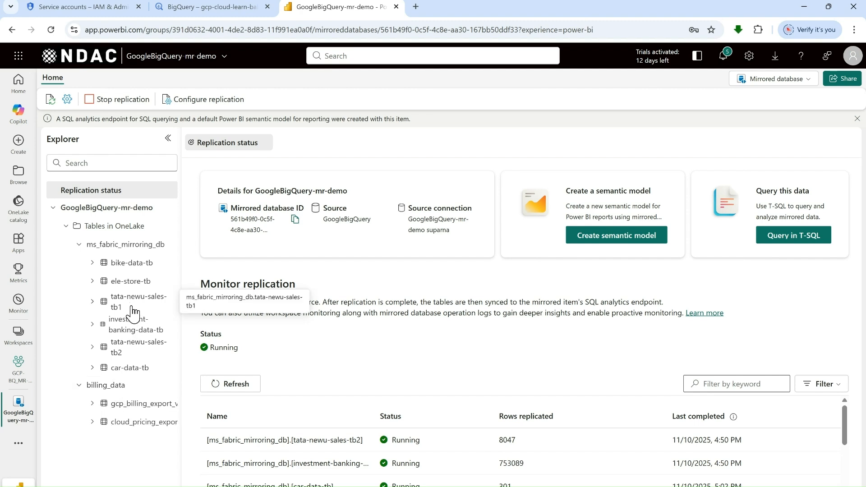
Open the mirrored database's SQL analytics endpoint, and in BigQuery run count(*) on bike-data-tb with the LIMIT clause commented out.
left_click(805, 82)
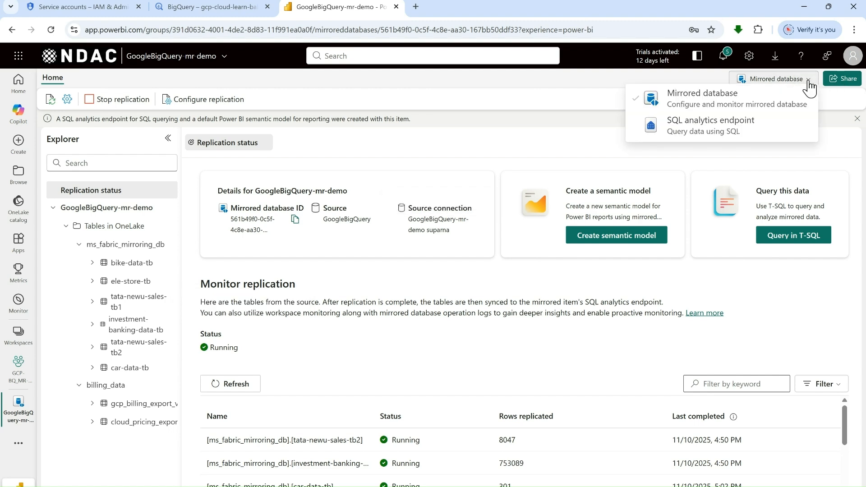
left_click(684, 135)
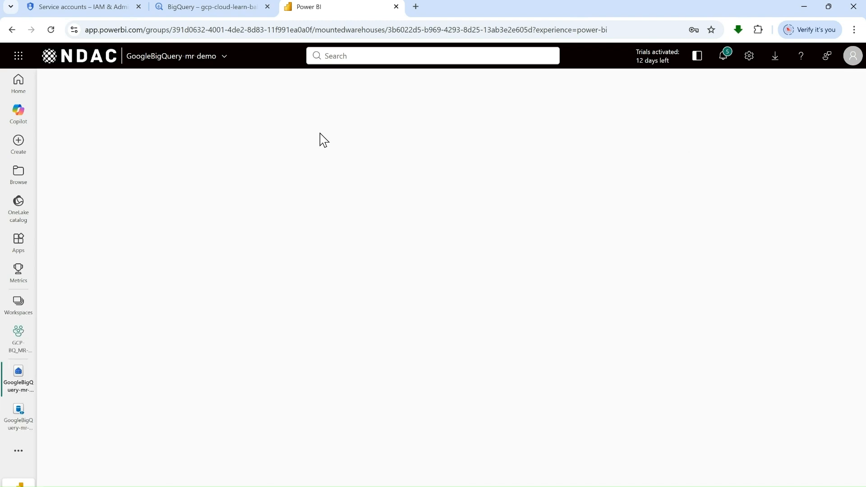
left_click(205, 7)
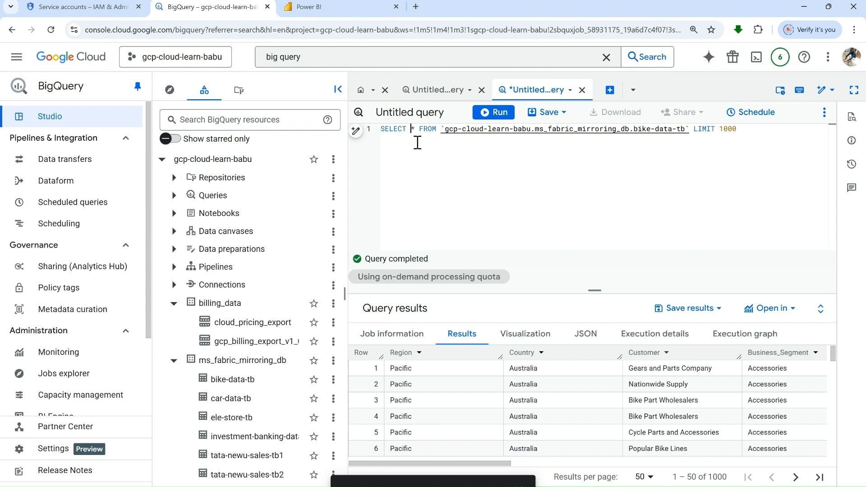
type("count(")
key("Right")
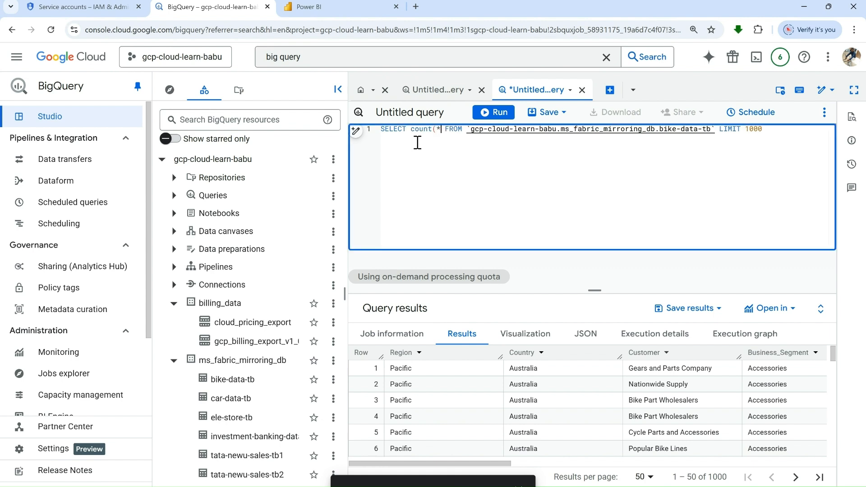
type(")")
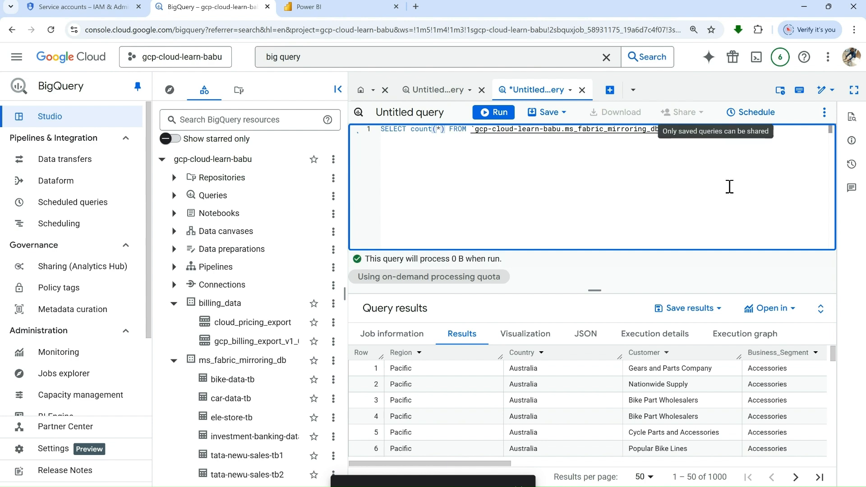
left_click(721, 131)
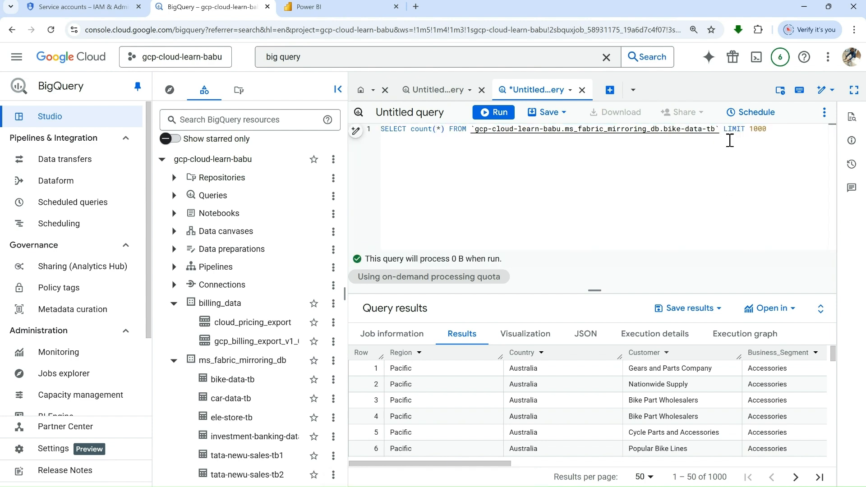
type("--")
left_click(504, 121)
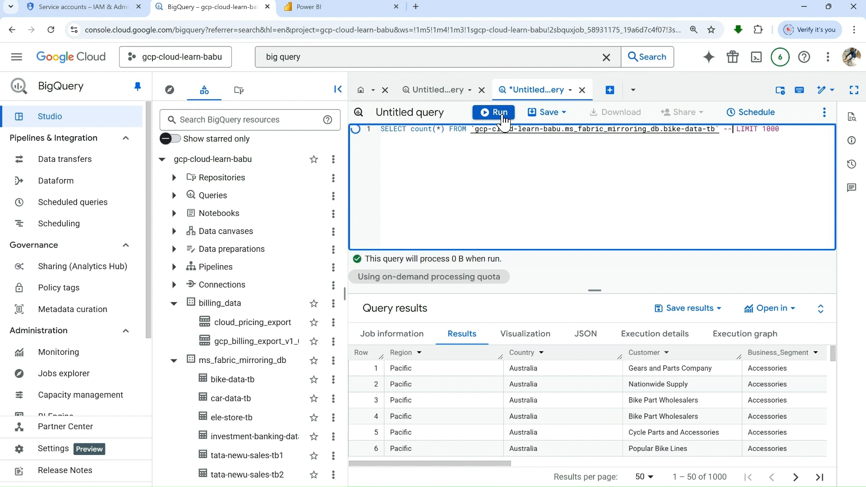
left_click(503, 121)
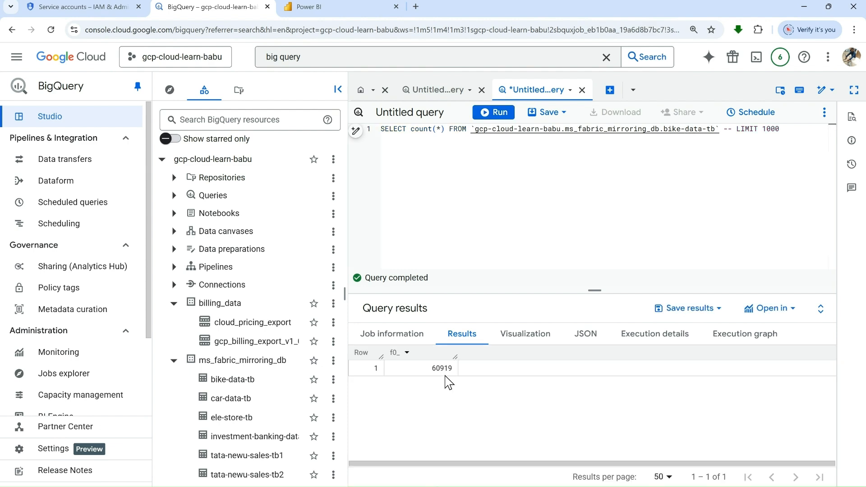
Back in Power BI, reload the SQL analytics endpoint and list the tables under ms_fabric_mirroring_db, widening the explorer for their names.
left_click(343, 13)
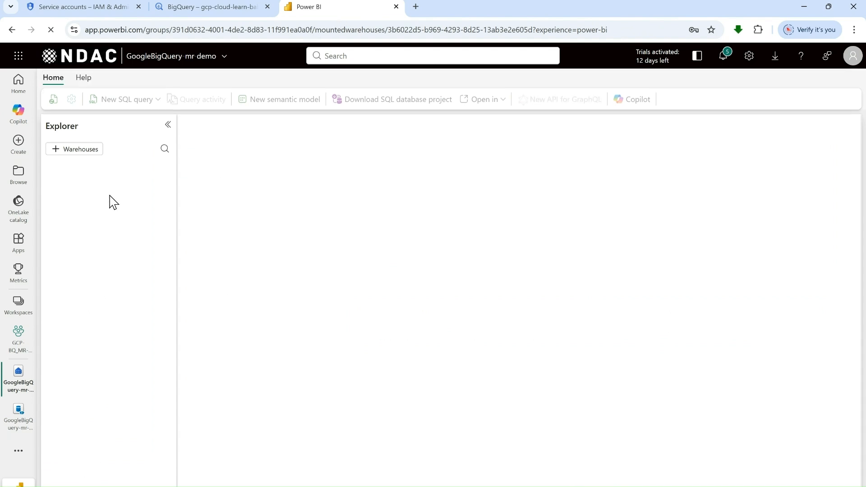
left_click(51, 30)
left_click(51, 30)
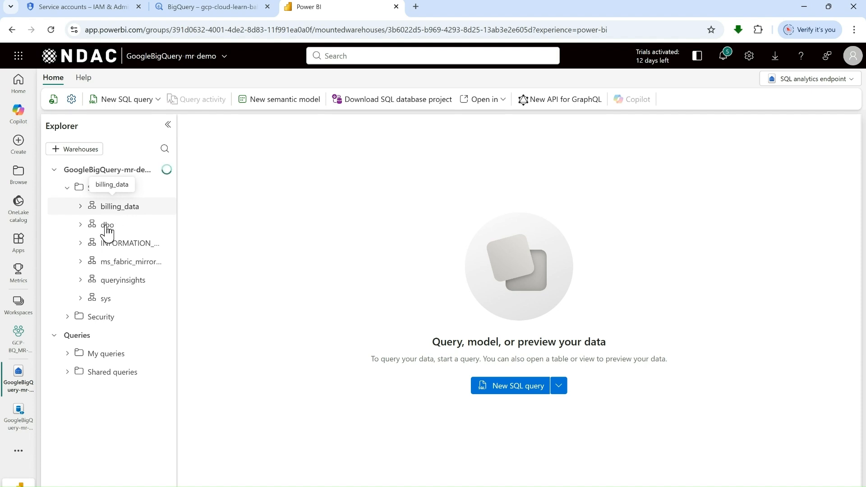
left_click(80, 261)
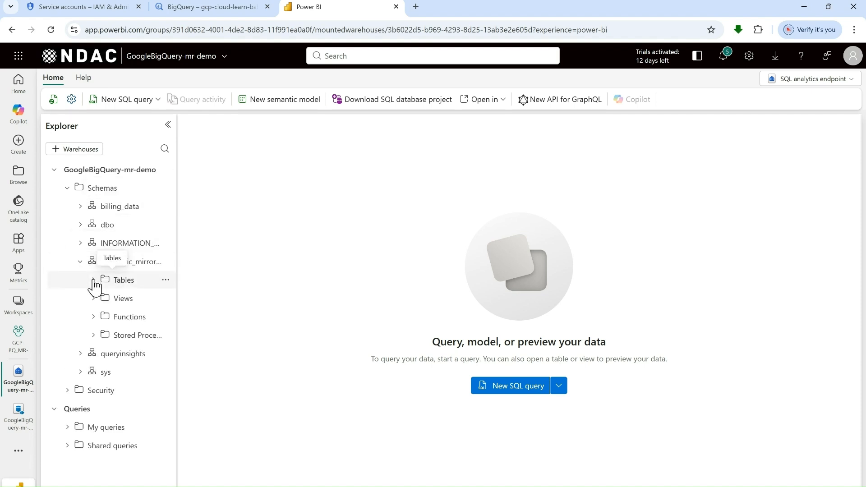
left_click(94, 280)
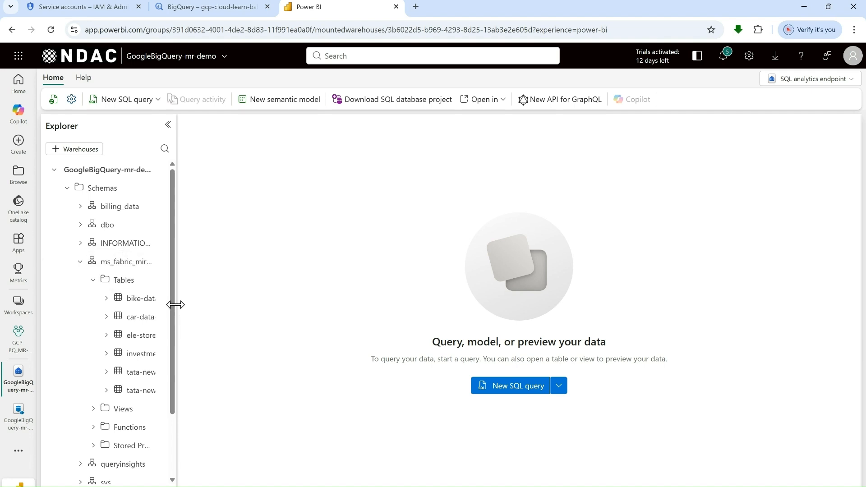
left_click_drag(175, 304, 212, 309)
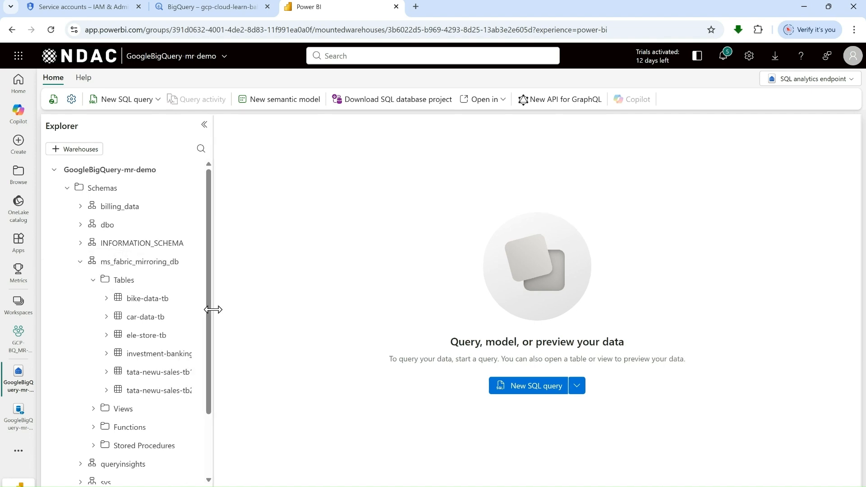
In a new SQL query, run select count(*) from [GoogleBigQuery-mr-demo].[ms_fabric_mirroring_db].[bike-data-tb] and compare the result with BigQuery's row count.
left_click(531, 392)
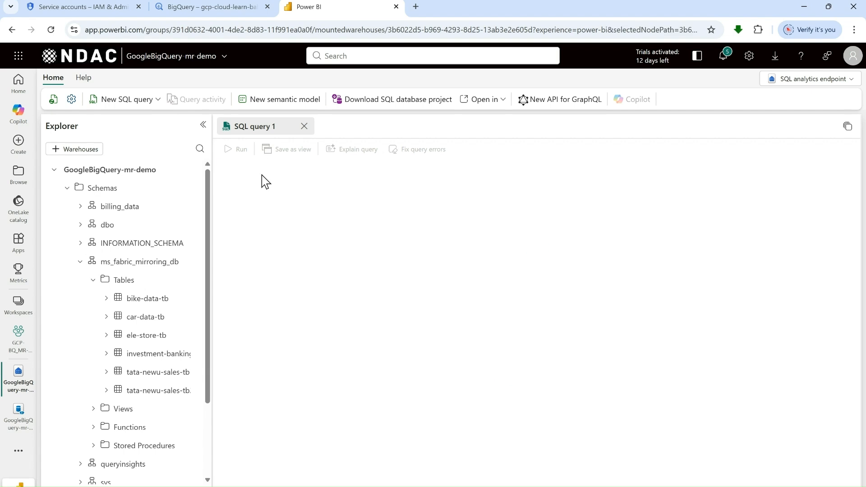
type("sele")
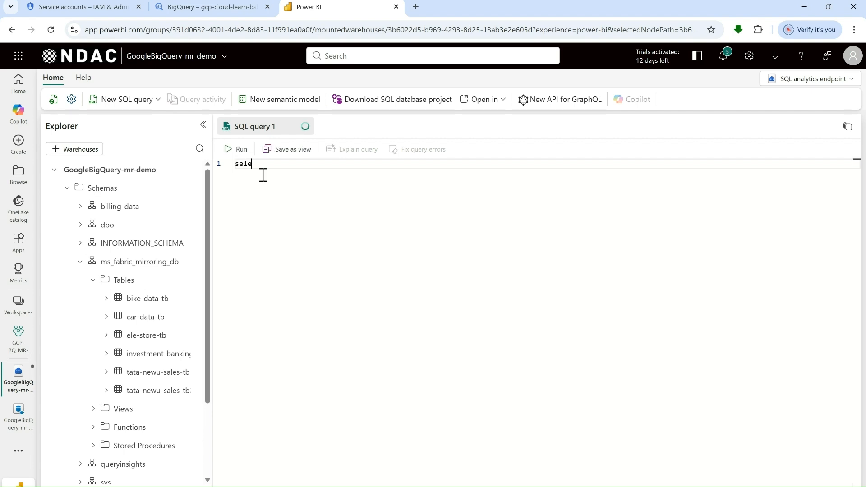
type("ct count(*) from")
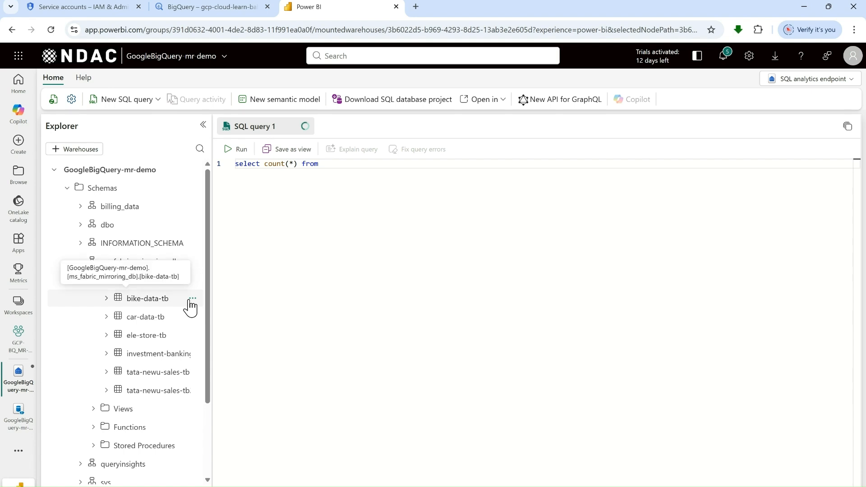
left_click(193, 299)
left_click(227, 335)
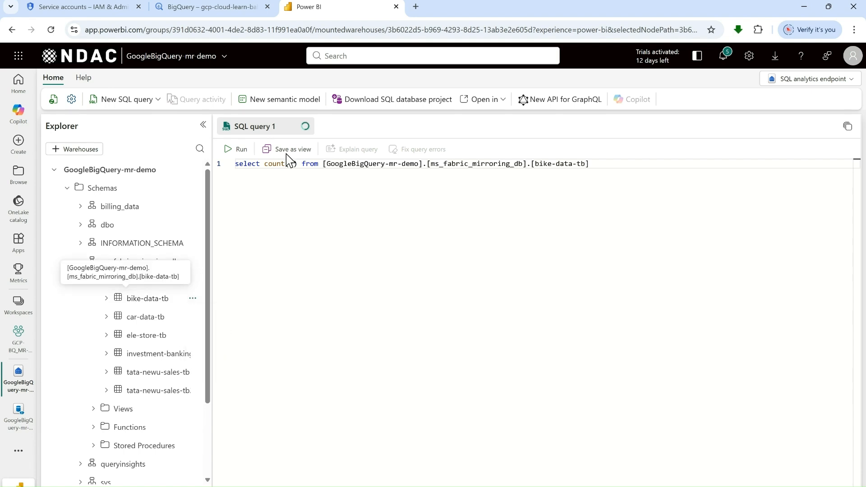
left_click(236, 149)
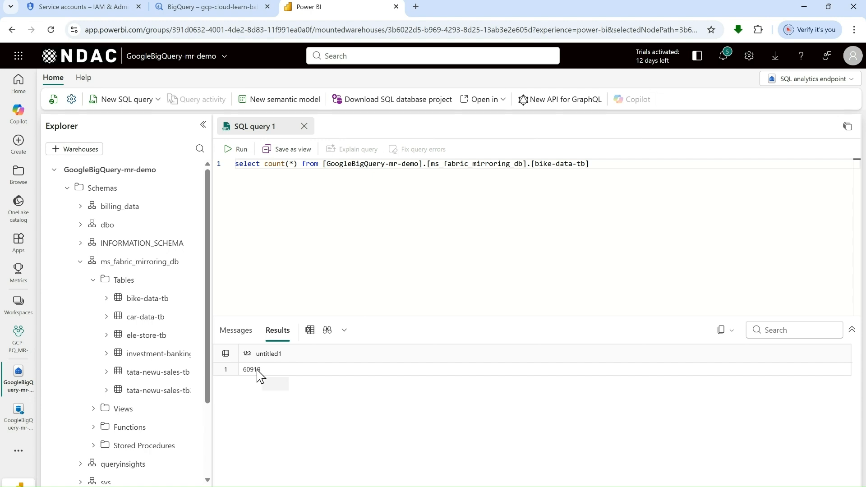
left_click(191, 9)
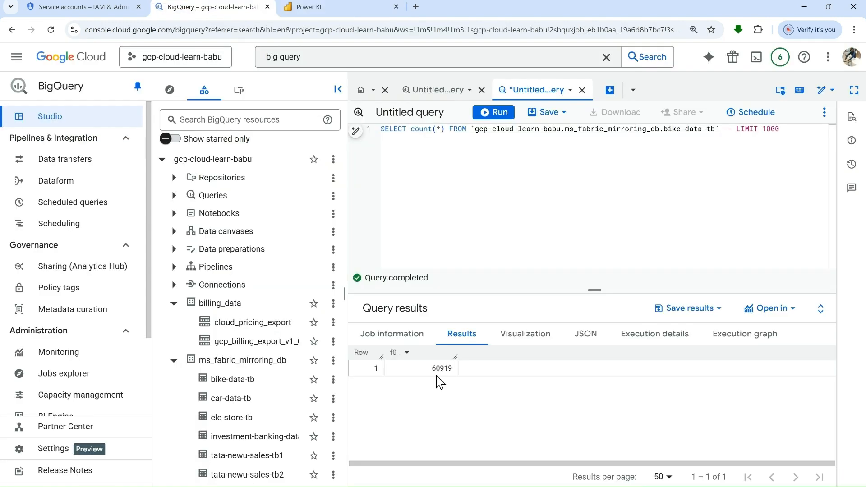
left_click(349, 10)
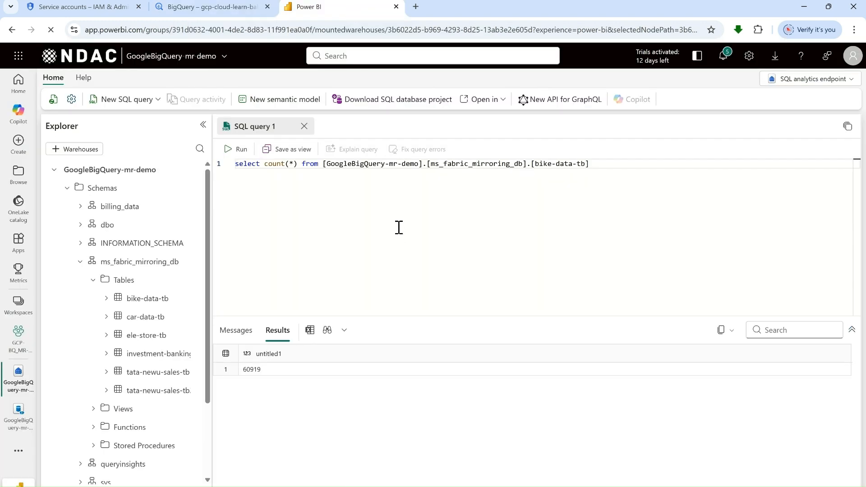
Change the bike-data-tb query from count(*) to select * and run it to return the table's rows.
left_click(286, 164)
key("F12")
key("Delete")
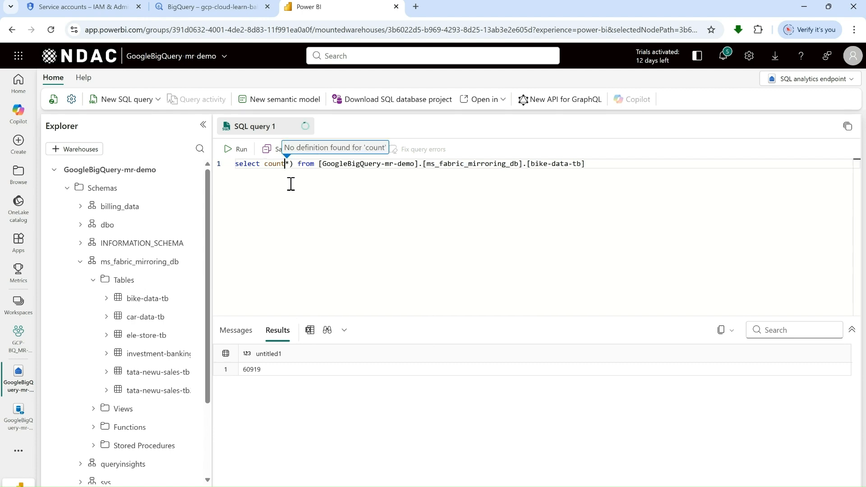
key("BackSpace")
key("BackSpace")
key("BackSpace")
key("BackSpace")
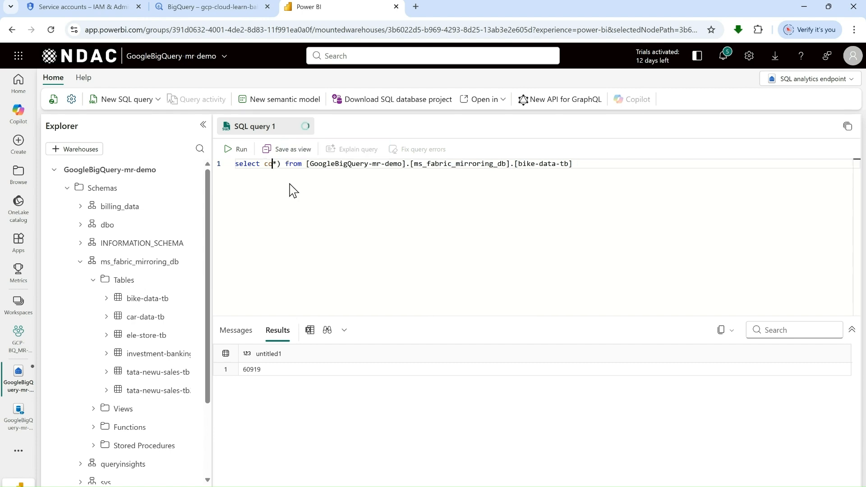
key("BackSpace")
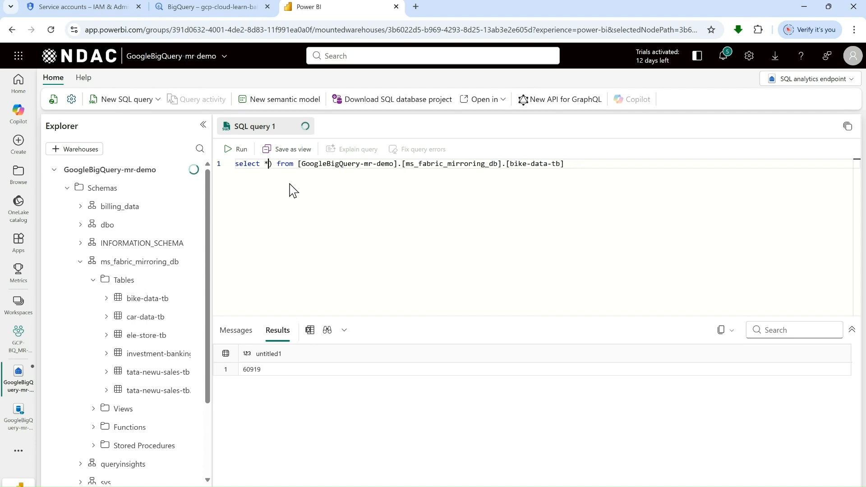
key("Delete")
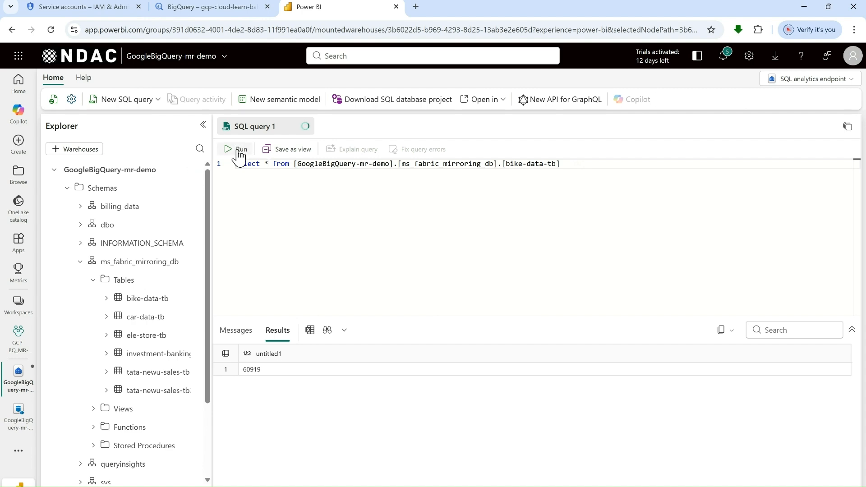
left_click(239, 151)
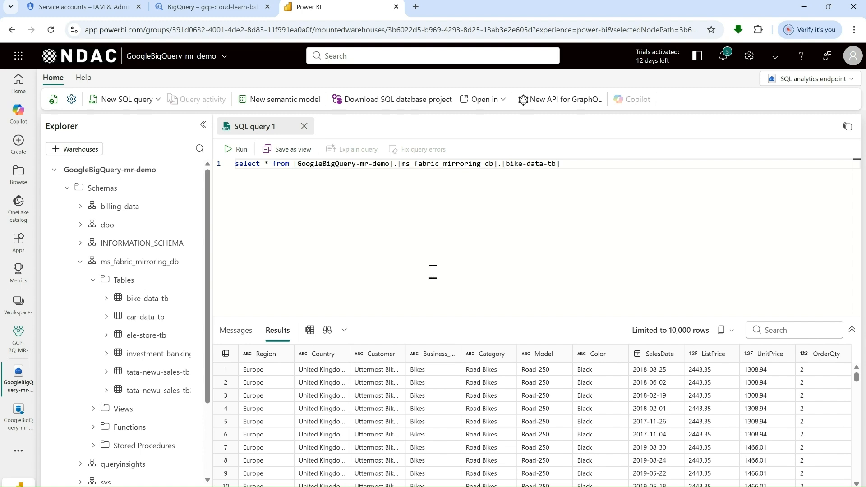
Open the GoogleBigQuery-mr-demo mirrored database from the GCP-BQ_MR-WS1 workspace, and switch to the Excalidraw whiteboard with the mirroring diagram.
left_click(23, 339)
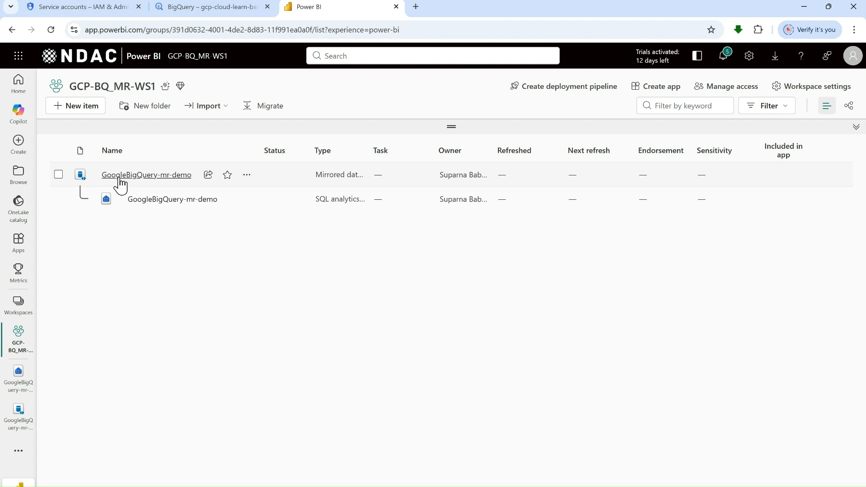
left_click(123, 178)
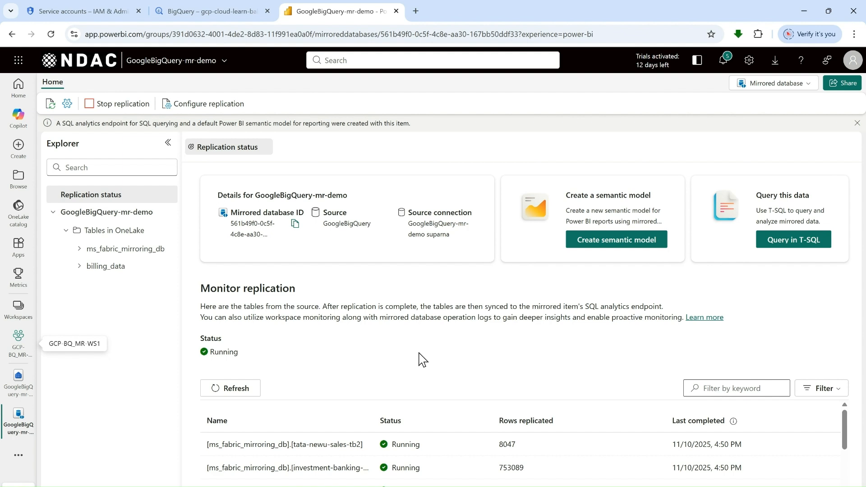
mouse_move(431, 486)
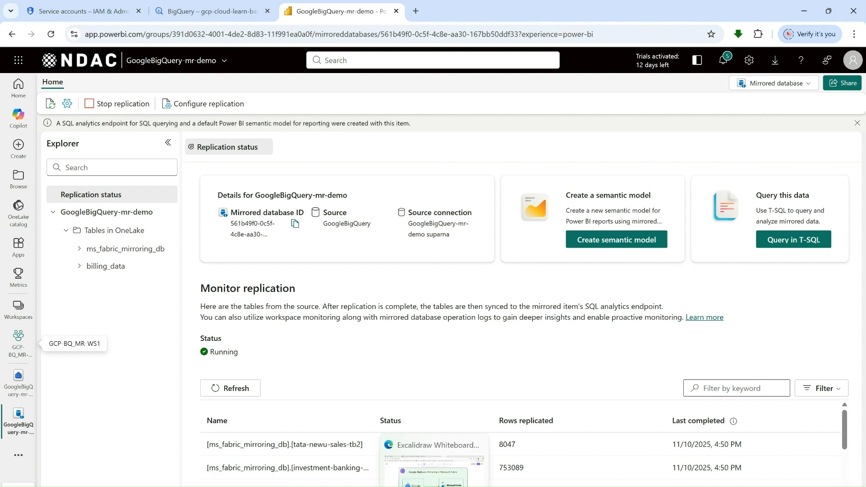
left_click(447, 469)
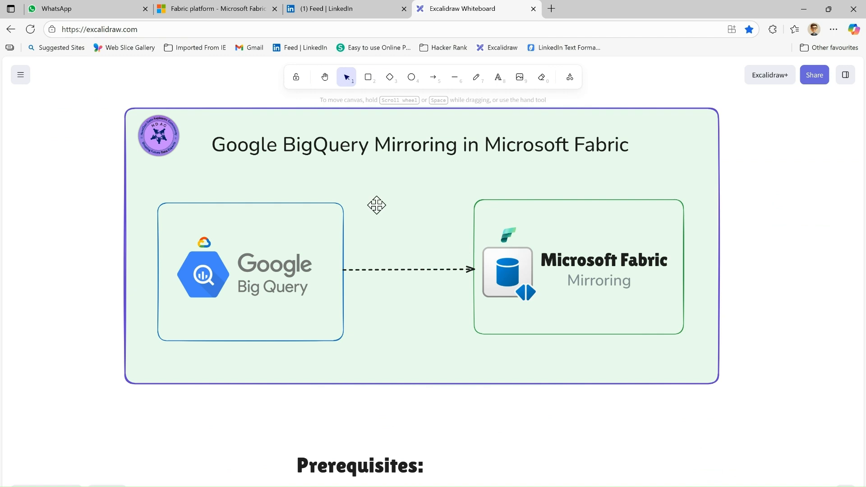